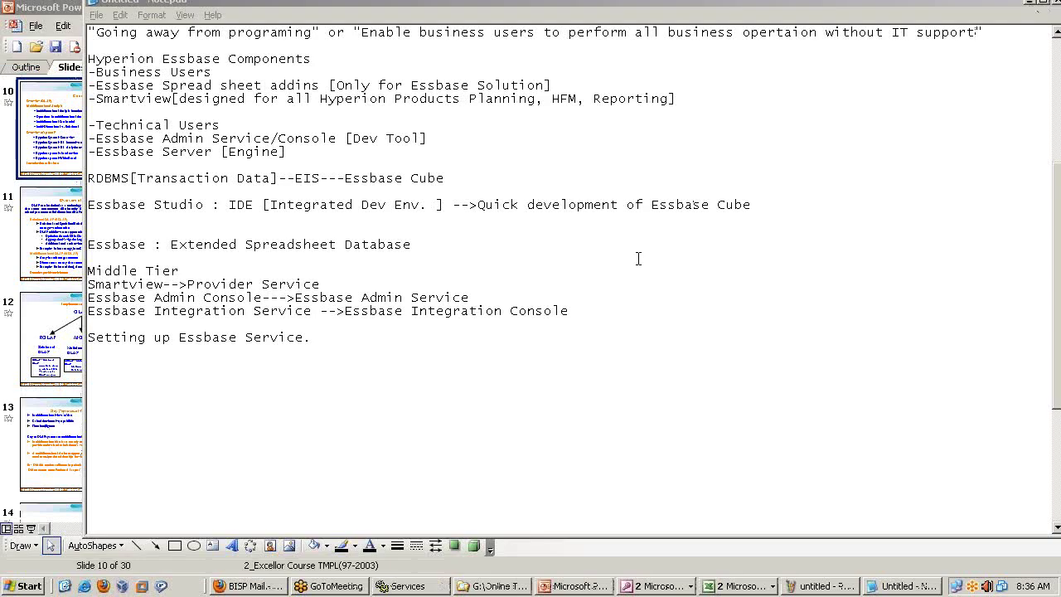
Bring the Services window forward, showing Hyperion Essbase Services 11.1.1 as Started.
key(super)
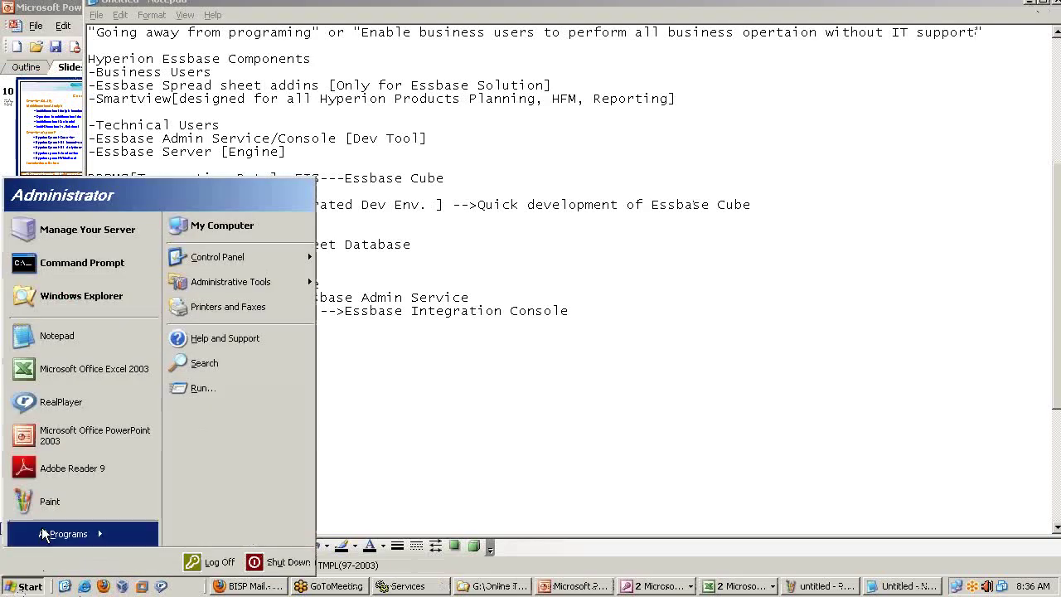
key(p)
click(407, 586)
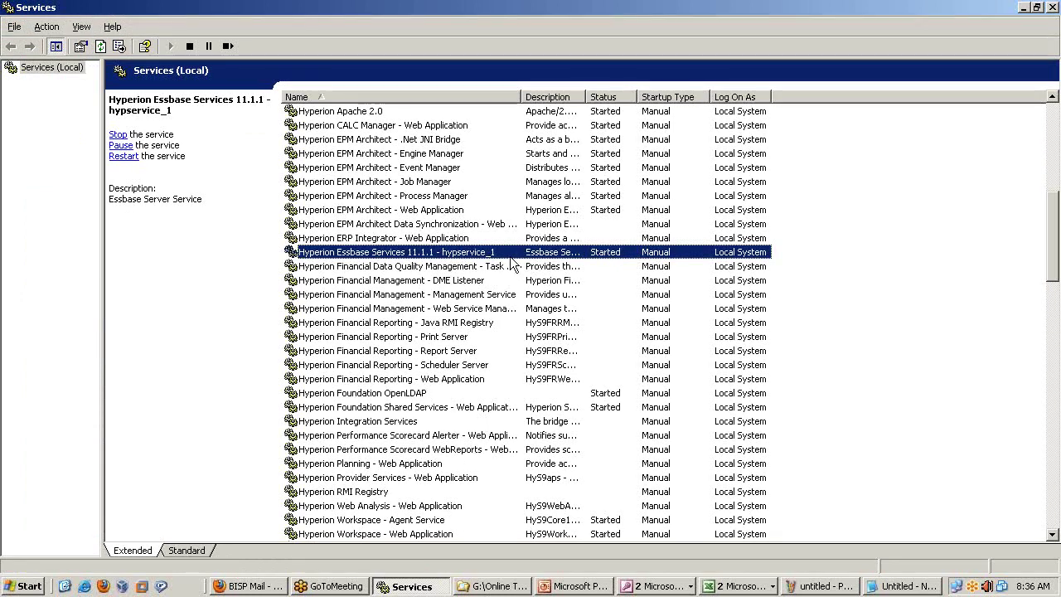
Launch Essbase from Oracle EPM System > Essbase > Essbase Server and check ESSSVR.exe in Task Manager.
click(25, 586)
click(67, 542)
mouse_move(234, 311)
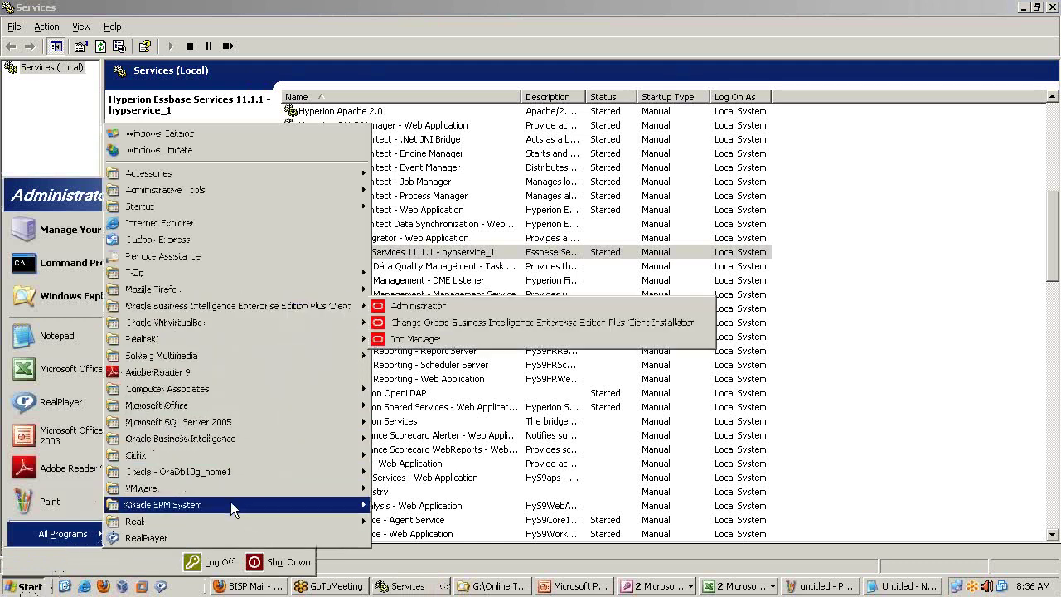
mouse_move(231, 501)
mouse_move(505, 390)
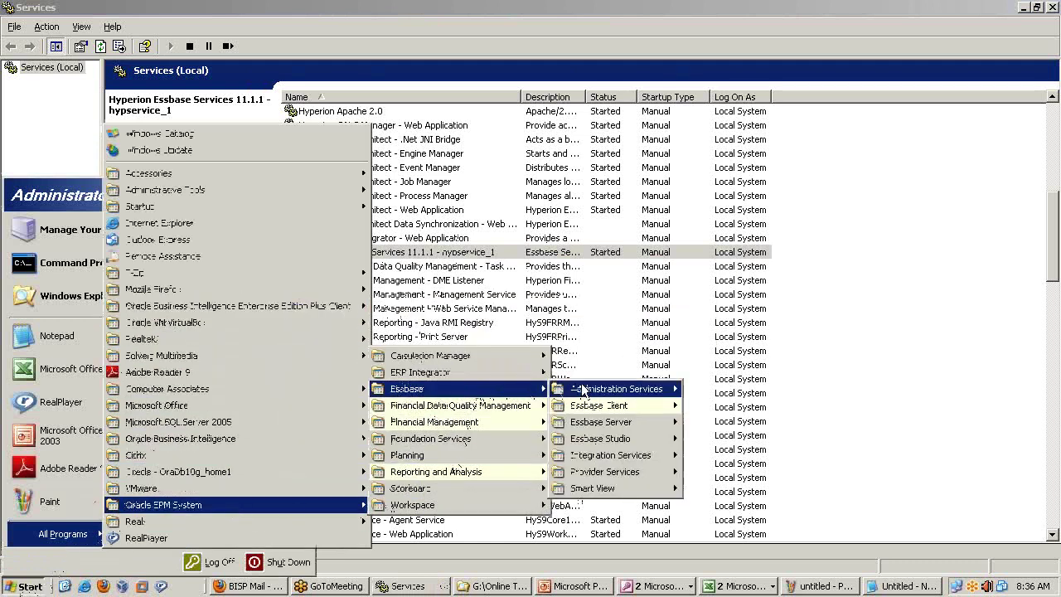
mouse_move(609, 425)
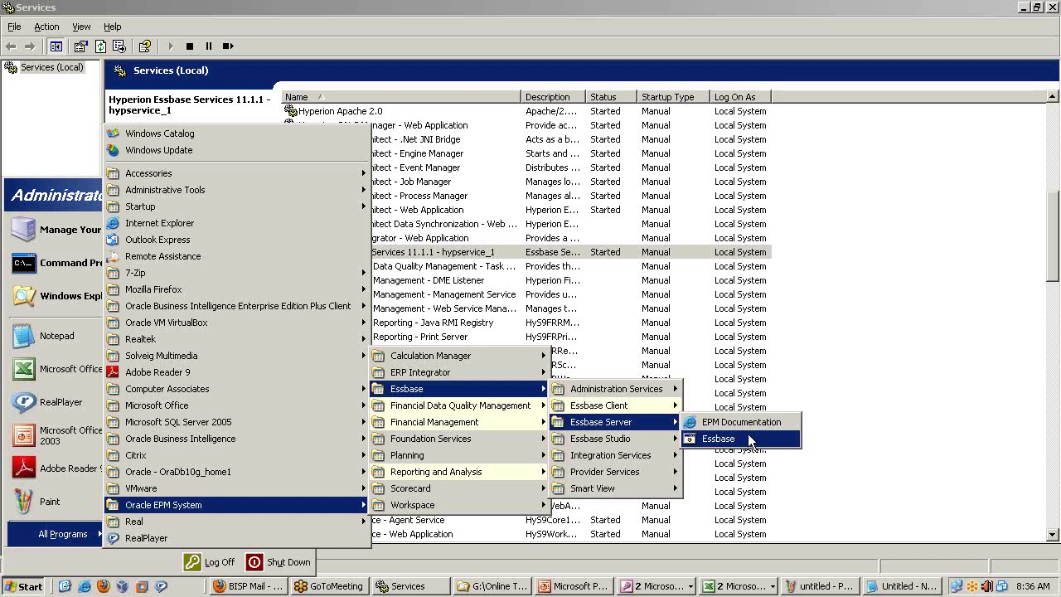
click(830, 397)
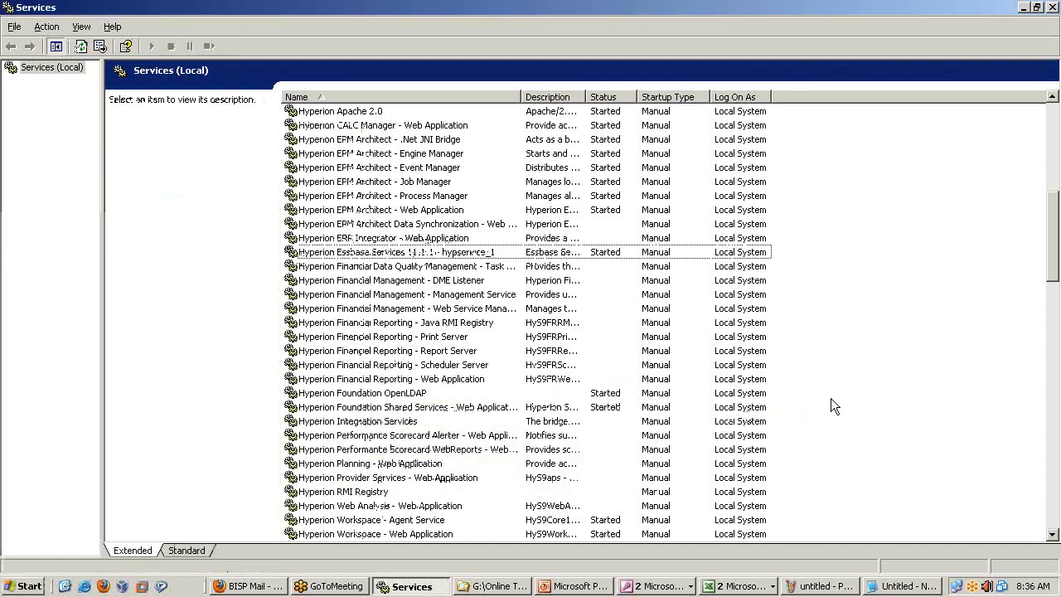
right_click(944, 586)
click(910, 540)
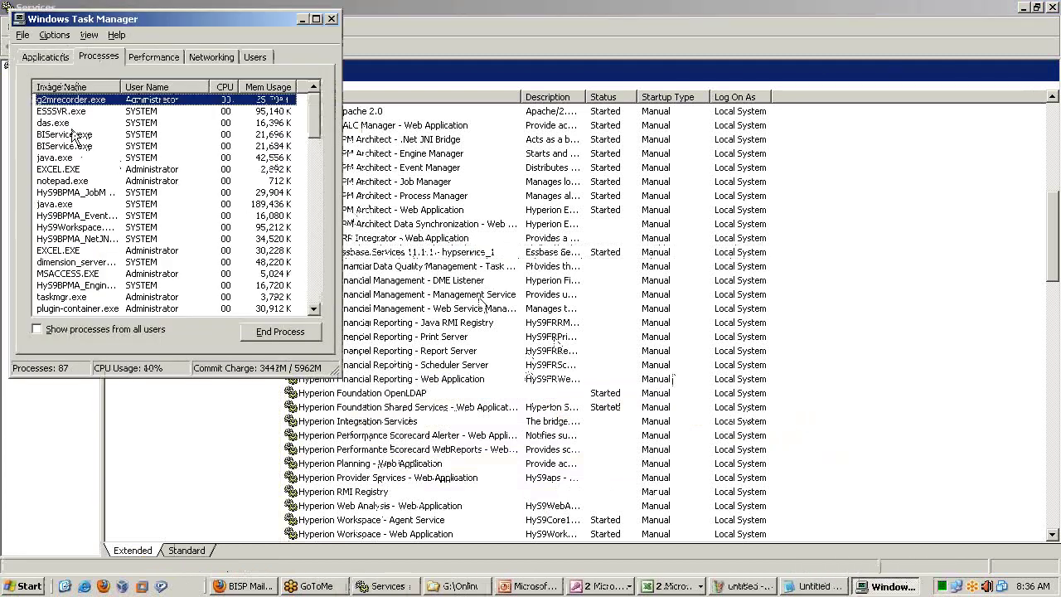
click(87, 87)
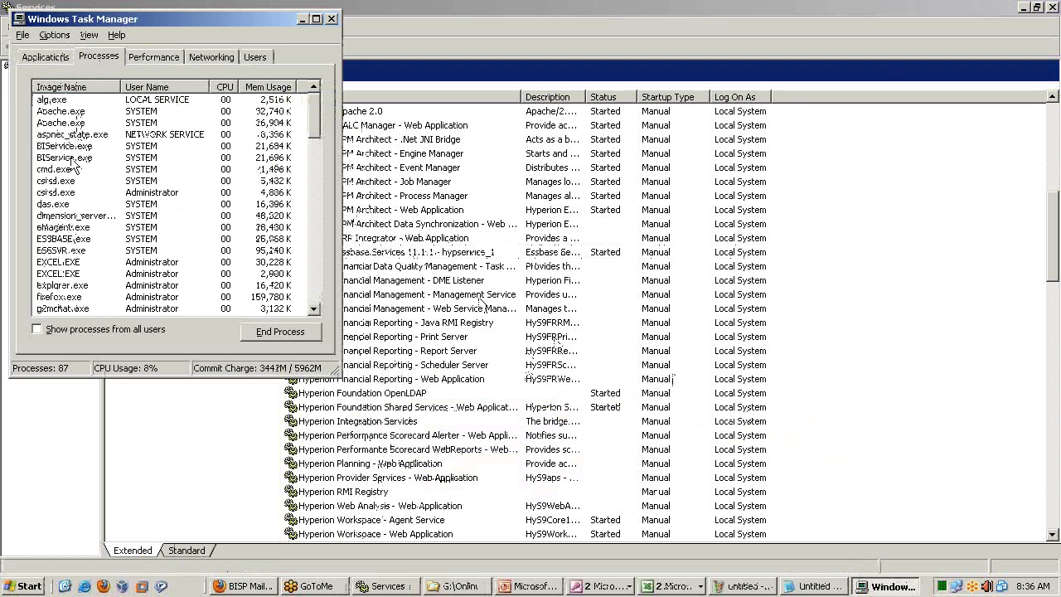
click(76, 239)
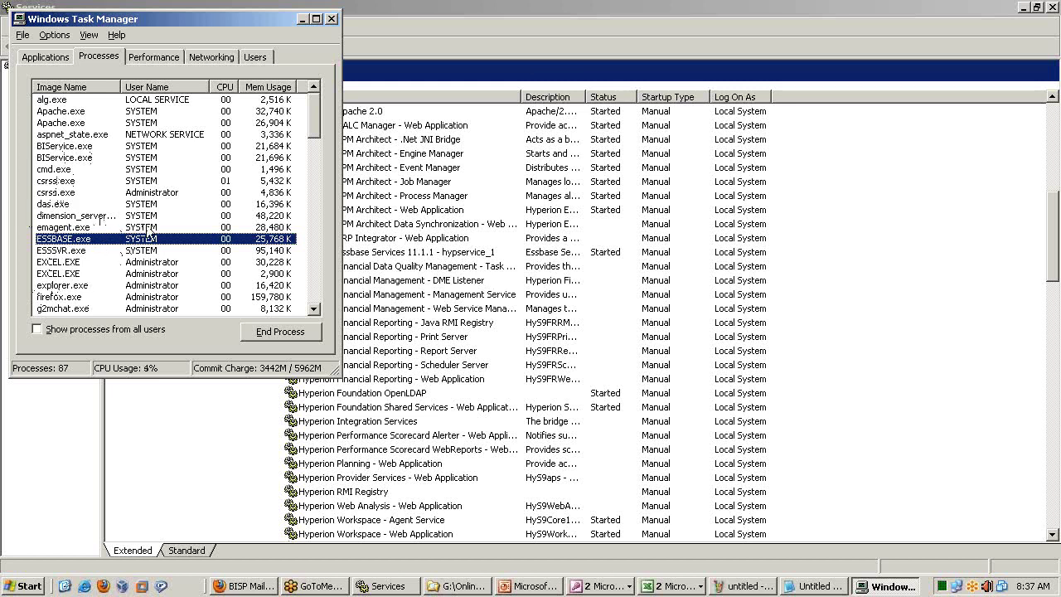
click(91, 329)
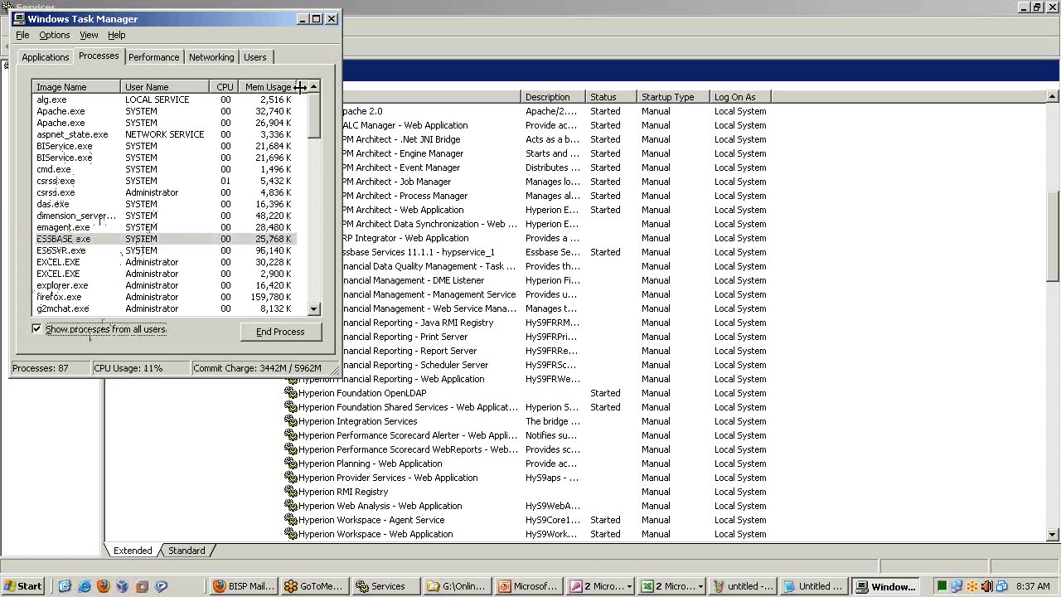
click(332, 18)
click(439, 214)
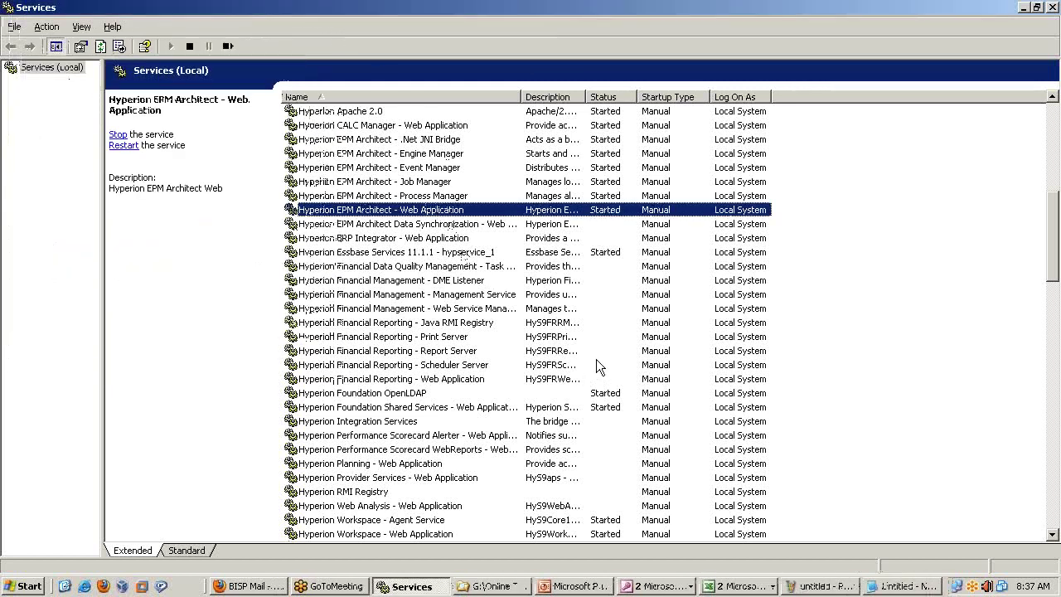
Type the first setup step 'i) Start the Essbase Server' under the heading in Notepad.
key(alt+Tab)
scroll(580, 298, down, 5)
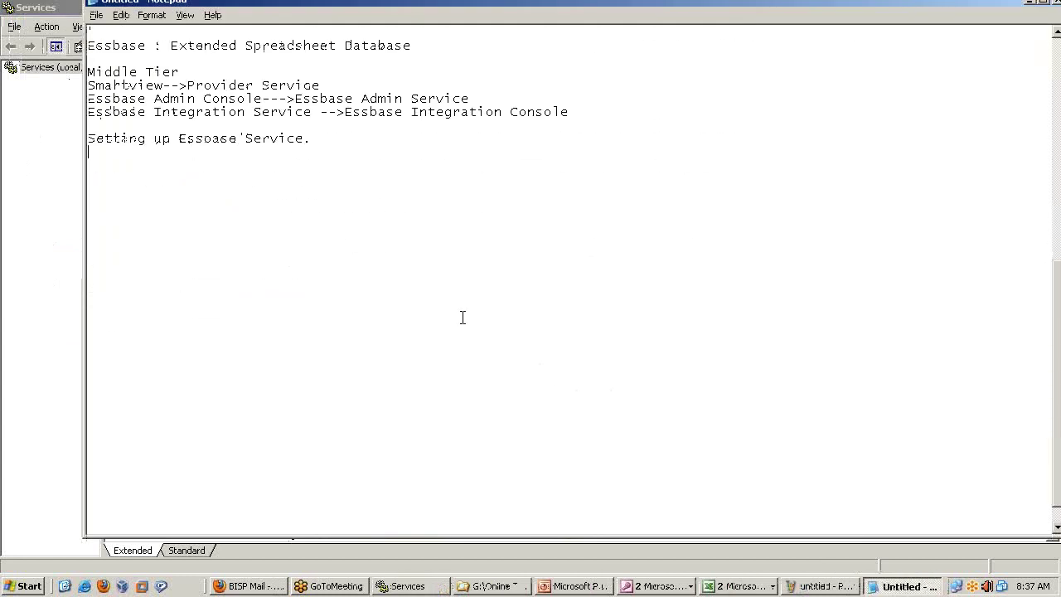
text() Start the Essbase Server)
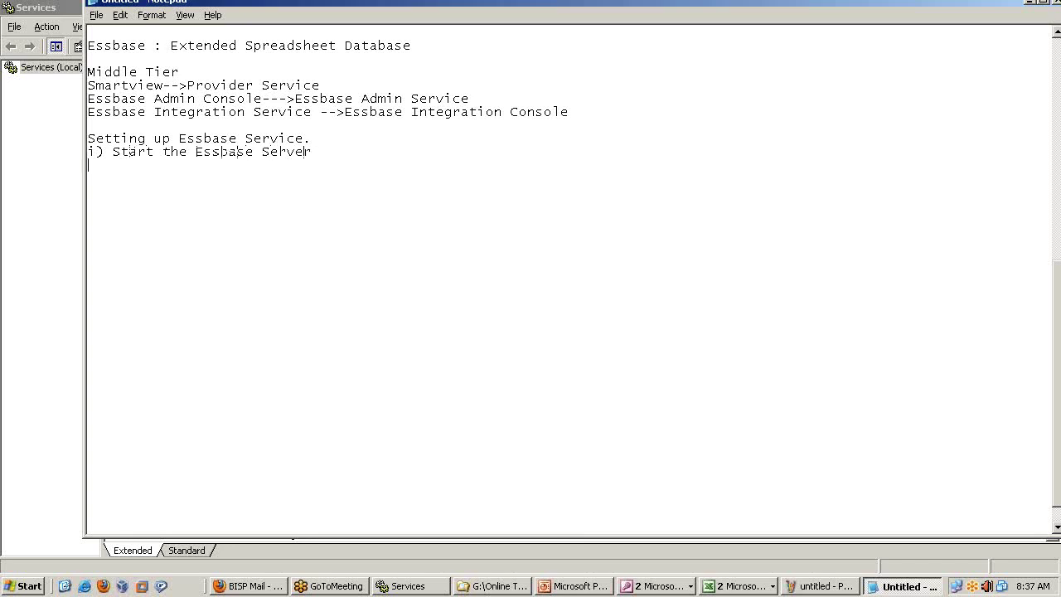
Add 'ii) Connect EAS--->Essbase Server' on a new line and select the word EAS.
key(Up)
key(Return)
key(Down)
text(ii)
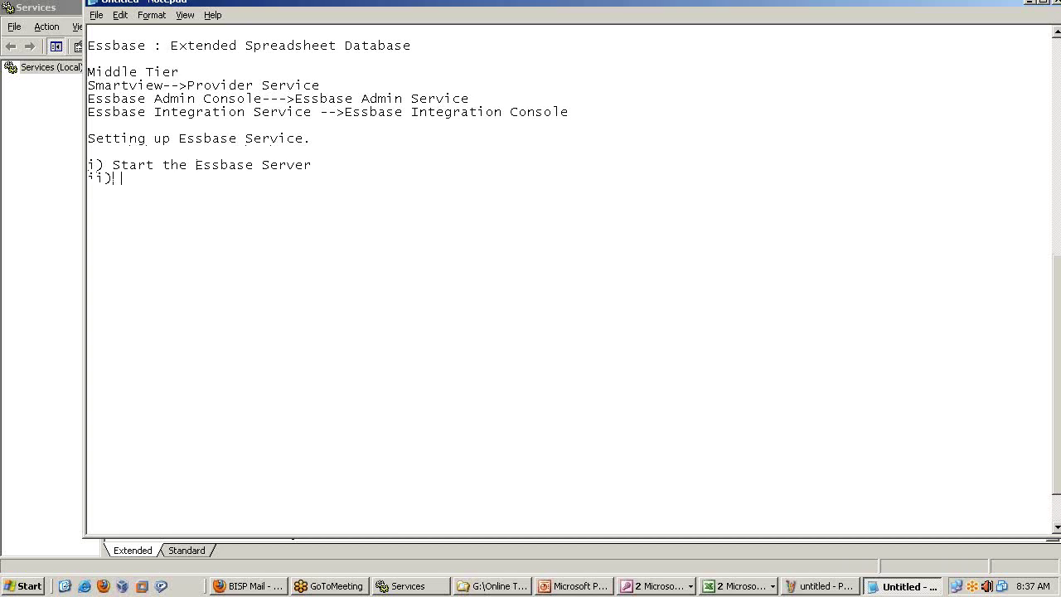
text() Conhect EAS--->Essbase Server)
drag(213, 179, 188, 180)
click(55, 290)
Browse All Programs to Oracle EPM System > Essbase > Administration Services to reveal its start options.
click(30, 585)
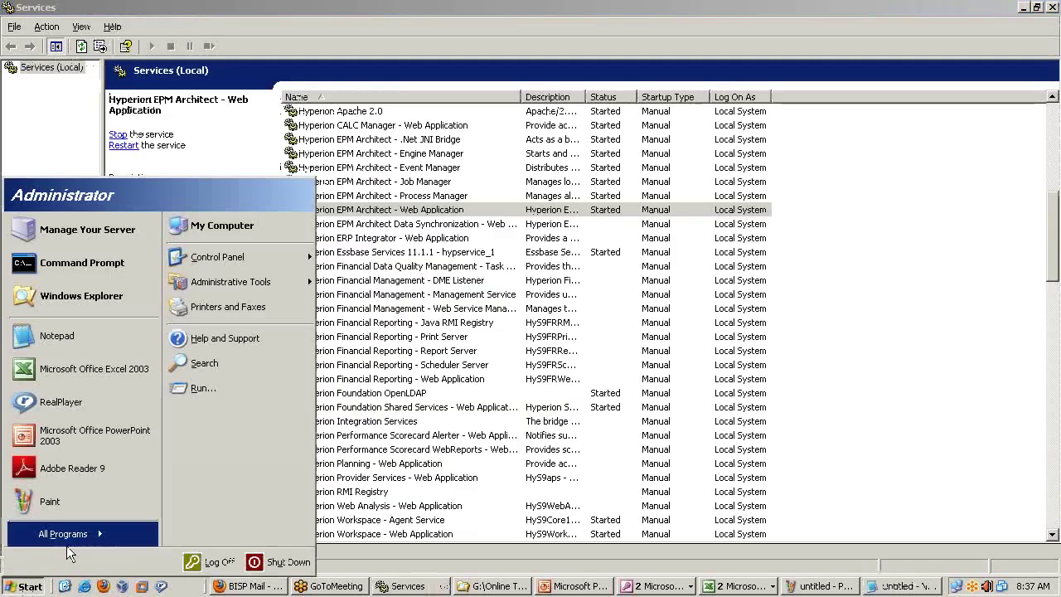
click(68, 540)
mouse_move(220, 387)
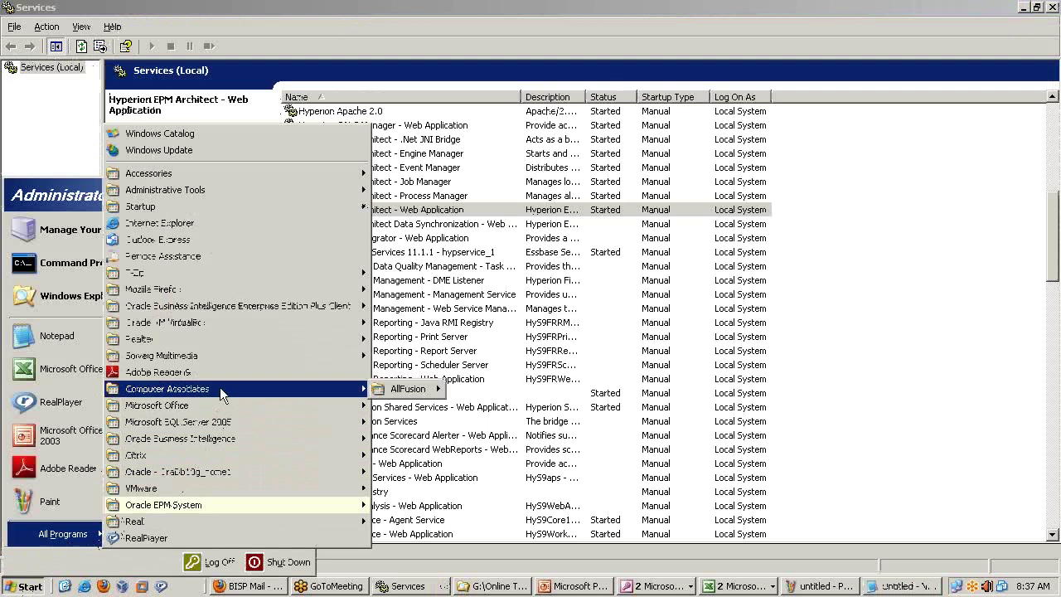
mouse_move(224, 323)
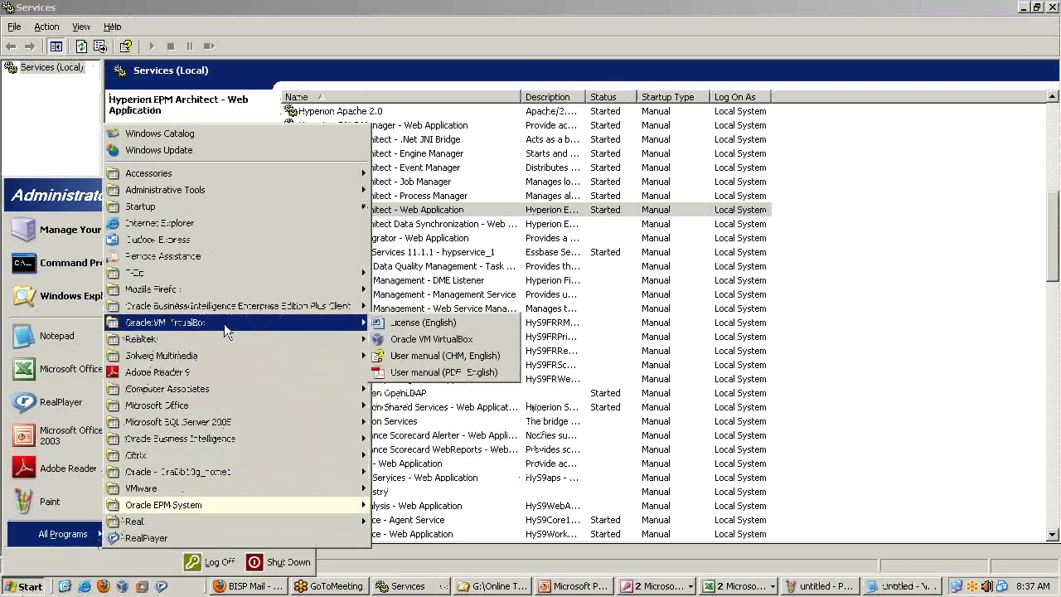
mouse_move(219, 506)
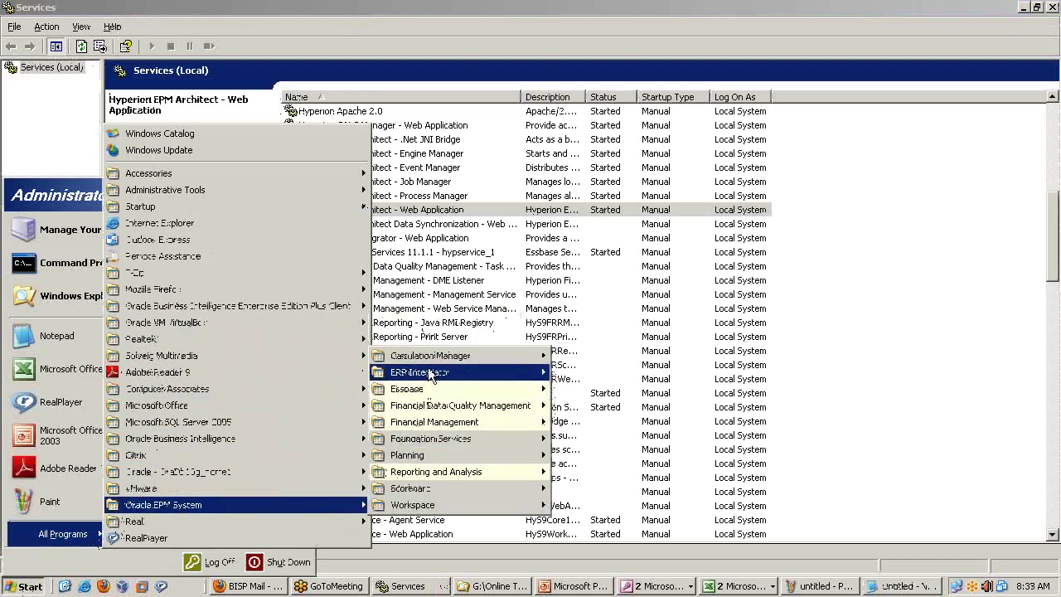
mouse_move(431, 388)
mouse_move(632, 424)
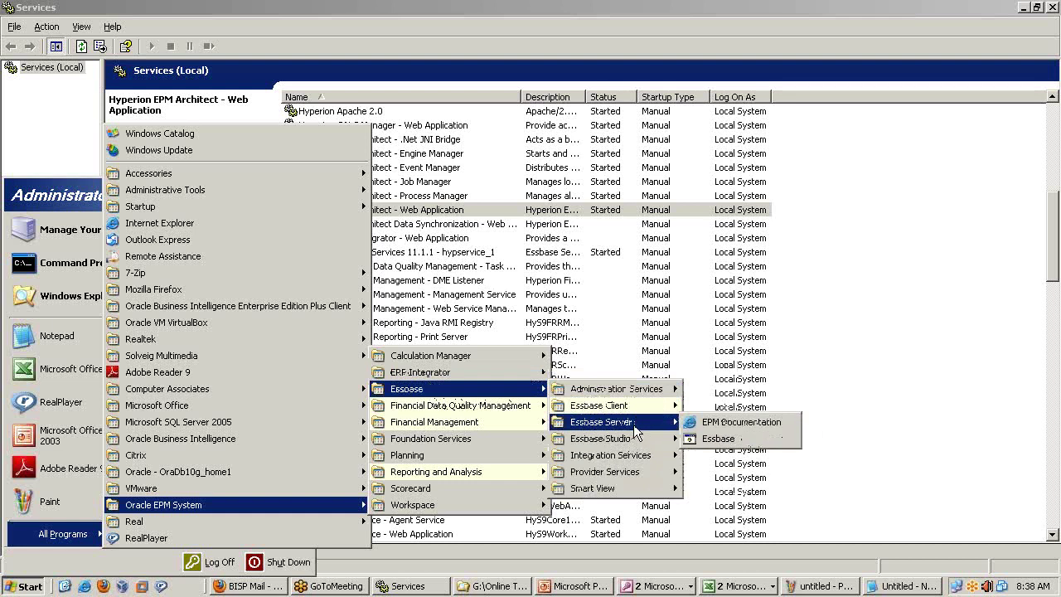
mouse_move(644, 390)
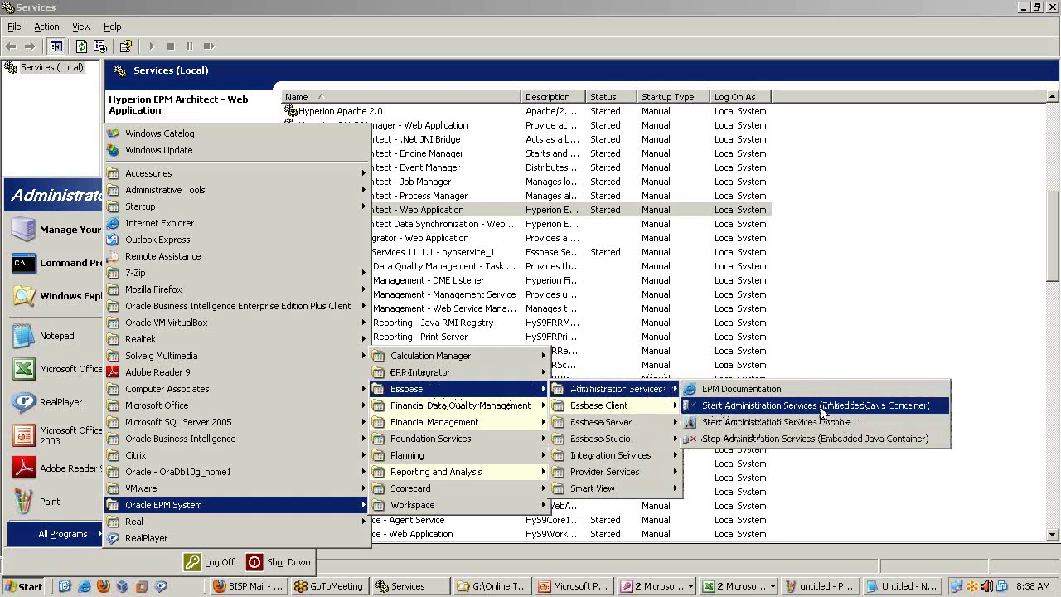
Insert 'ii) Start Essbase Admin Service' on a new line right after step i) in Notepad.
key(alt+Tab)
key(alt+Tab)
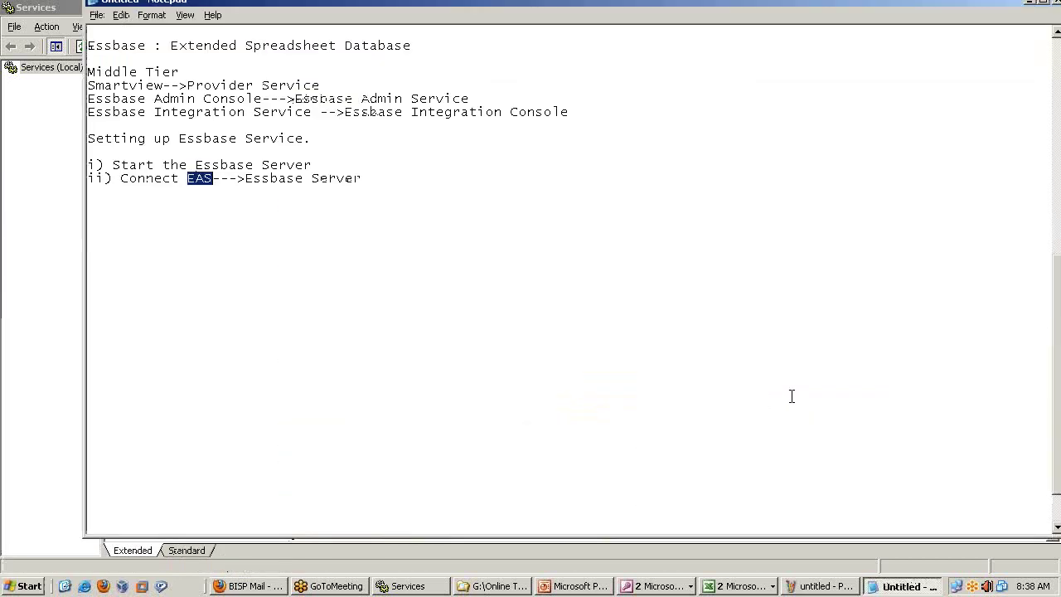
click(373, 176)
click(347, 163)
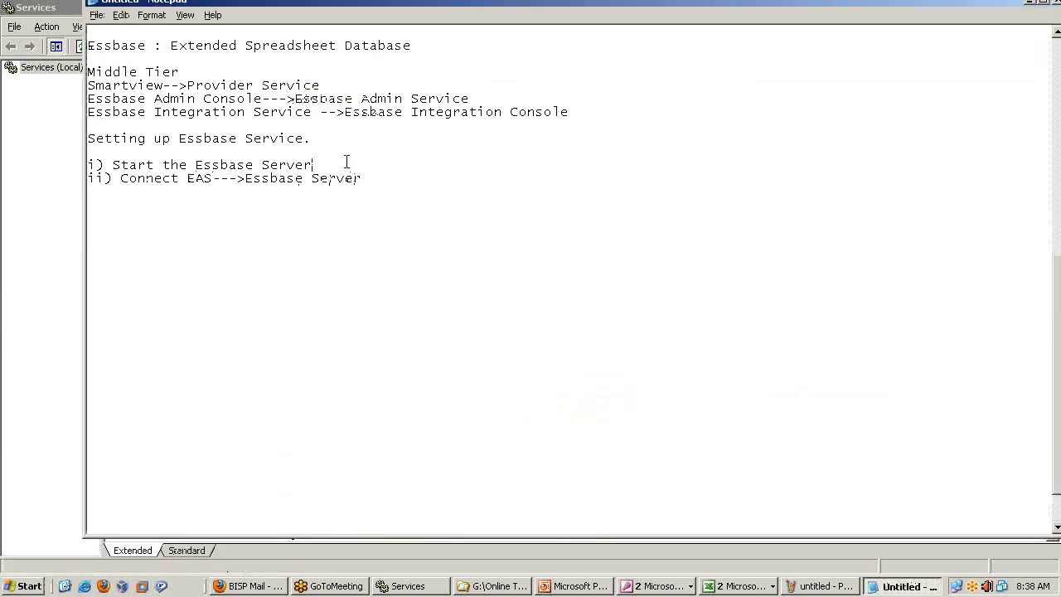
key(Return)
text(ii) Start Essbs)
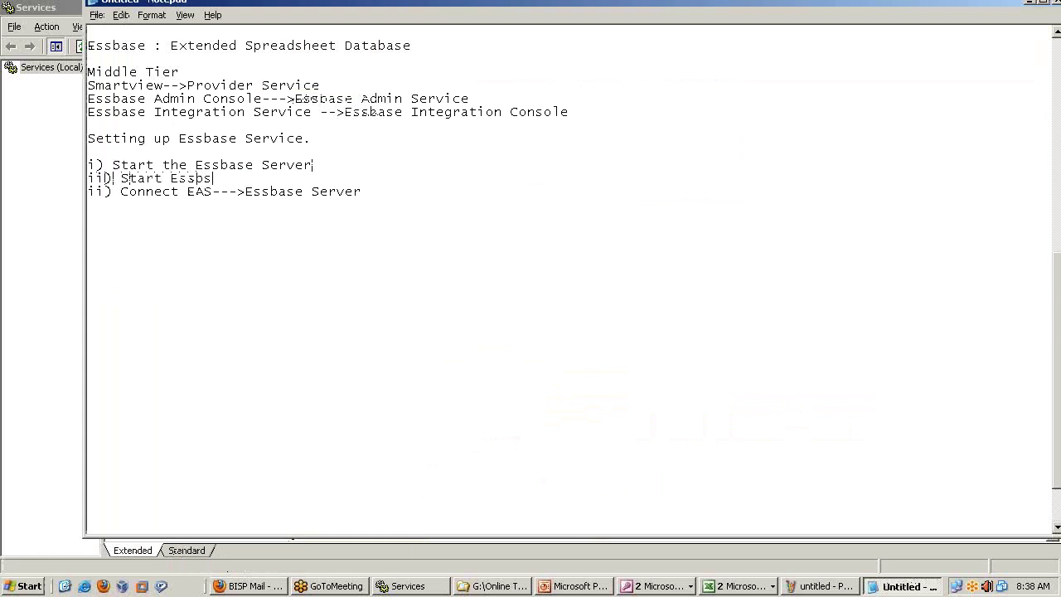
text(base)
key(BackSpace)
key(BackSpace)
text(ase Admin Service)
click(37, 585)
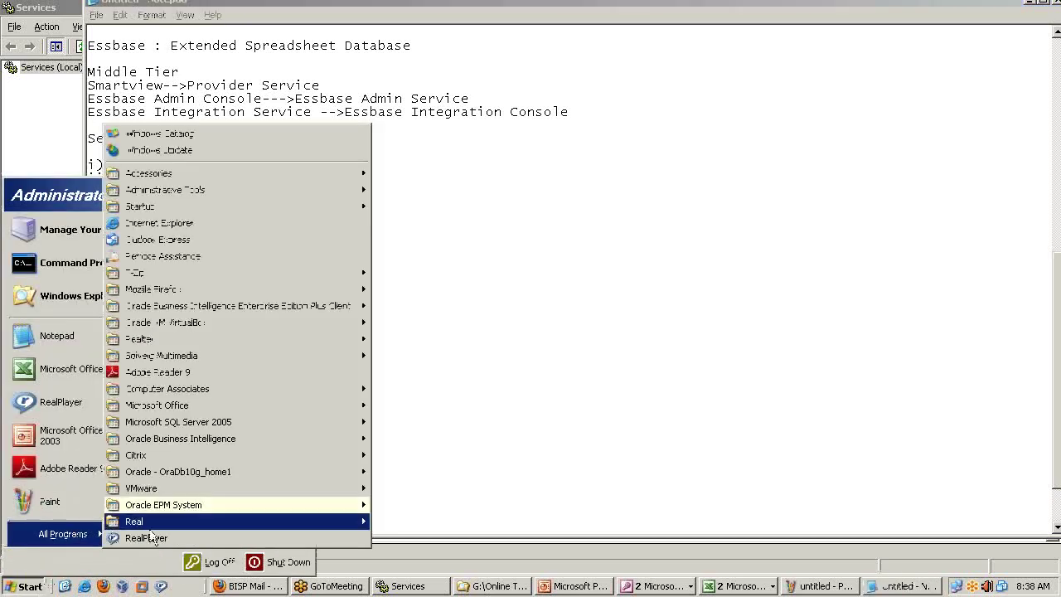
Select Hyperion Administration Services - Web Application in Services to confirm it is started.
click(406, 585)
click(406, 586)
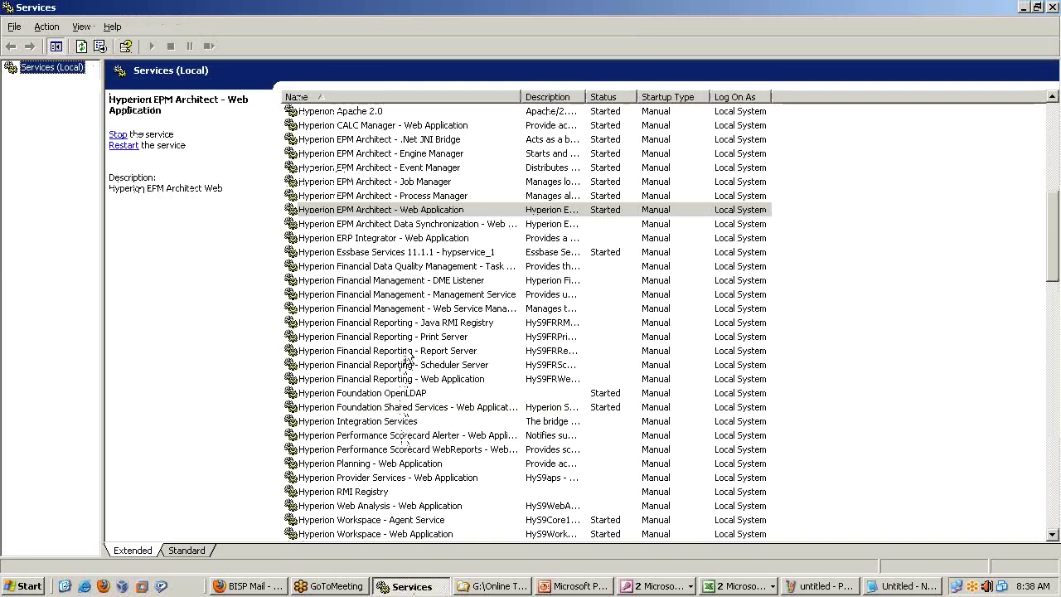
click(407, 338)
scroll(406, 344, up, 4)
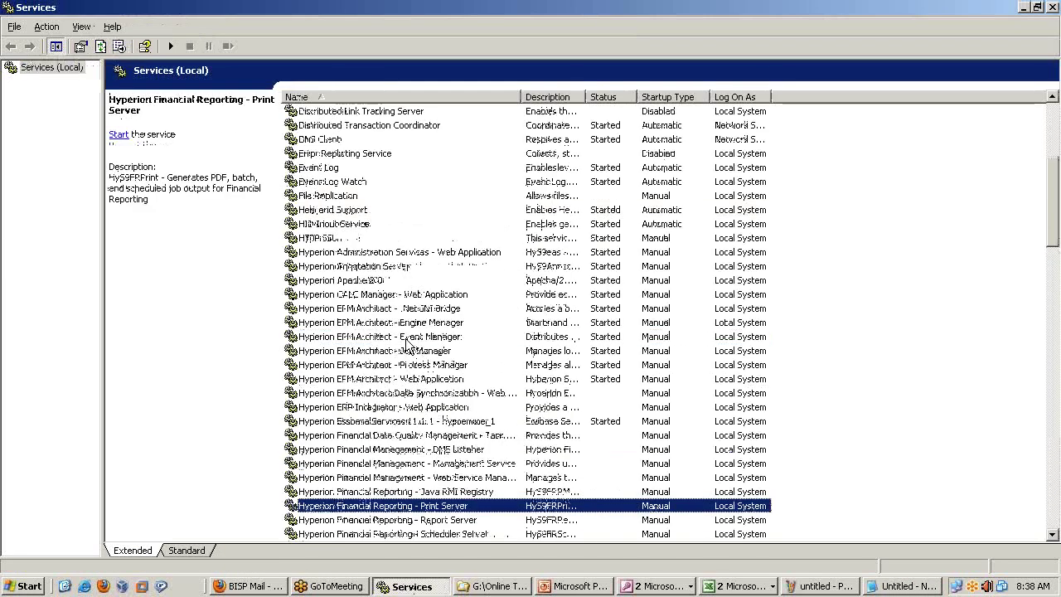
click(383, 252)
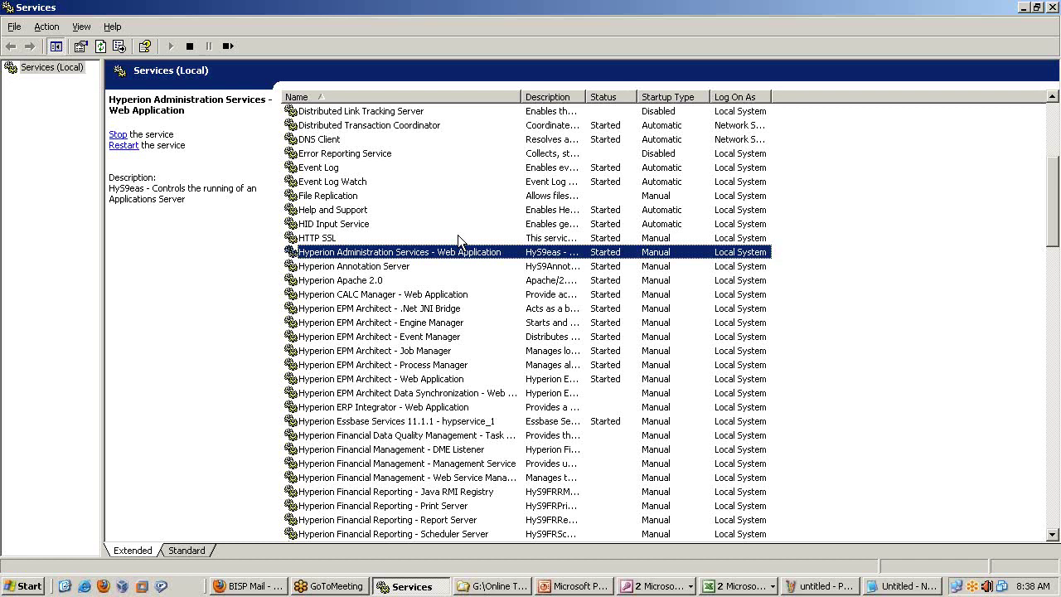
Launch Start Administration Services Console from the Essbase Administration Services menu.
click(25, 585)
click(85, 537)
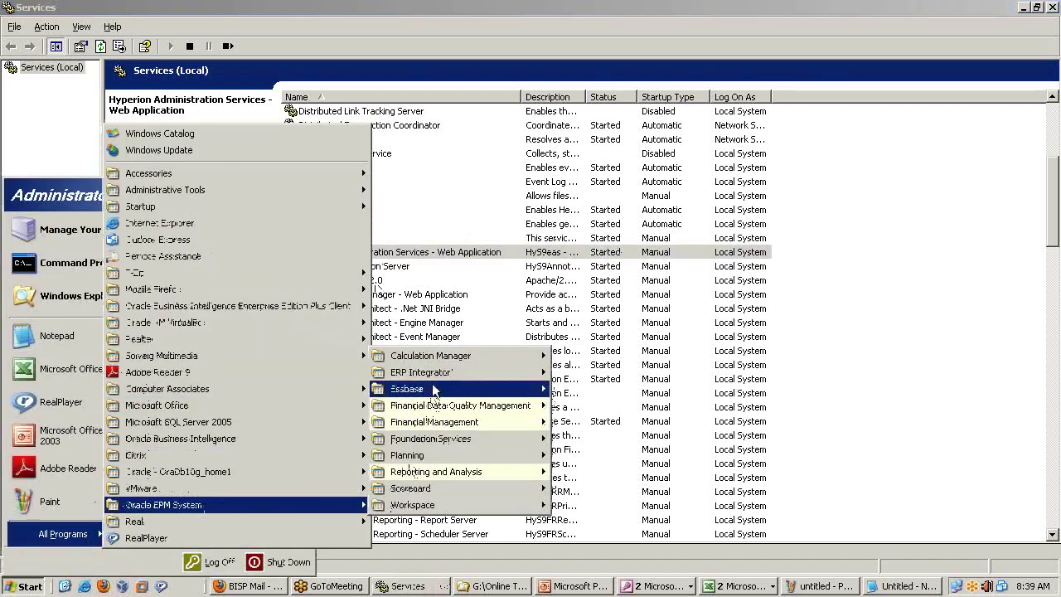
mouse_move(509, 391)
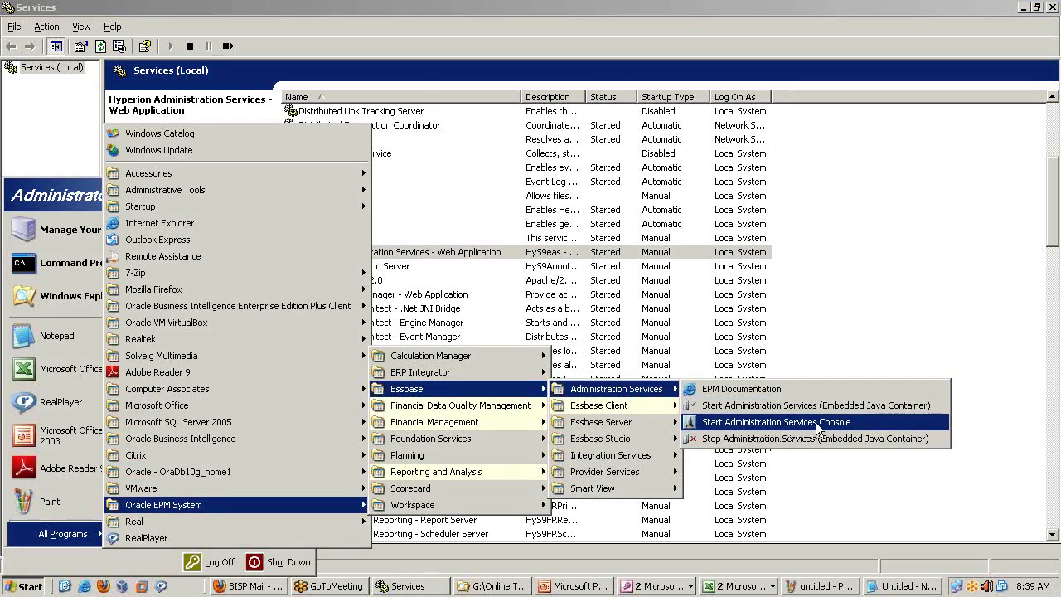
click(816, 422)
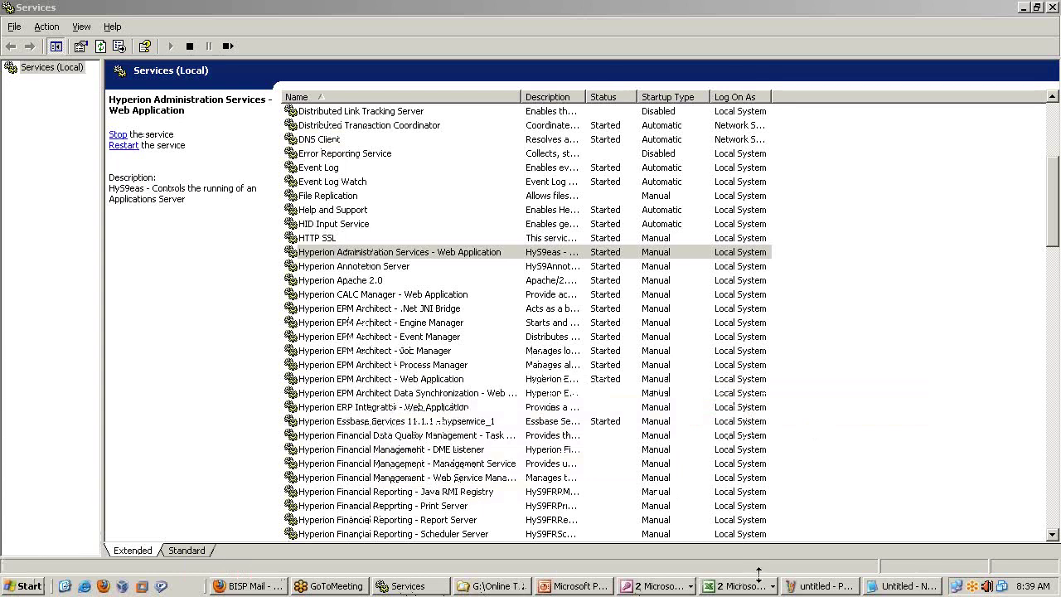
click(879, 586)
Replace the Connect EAS line with 'iii) Start Essbase Admin Console' and add a 'iv)' line.
drag(369, 191, 121, 191)
text(Sta)
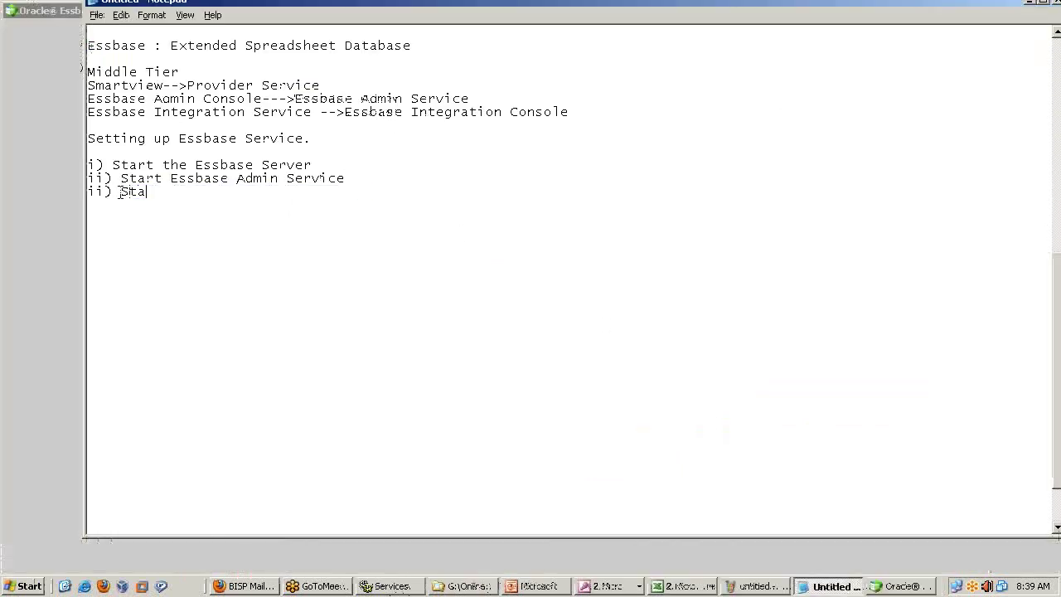
text(rt Admin)
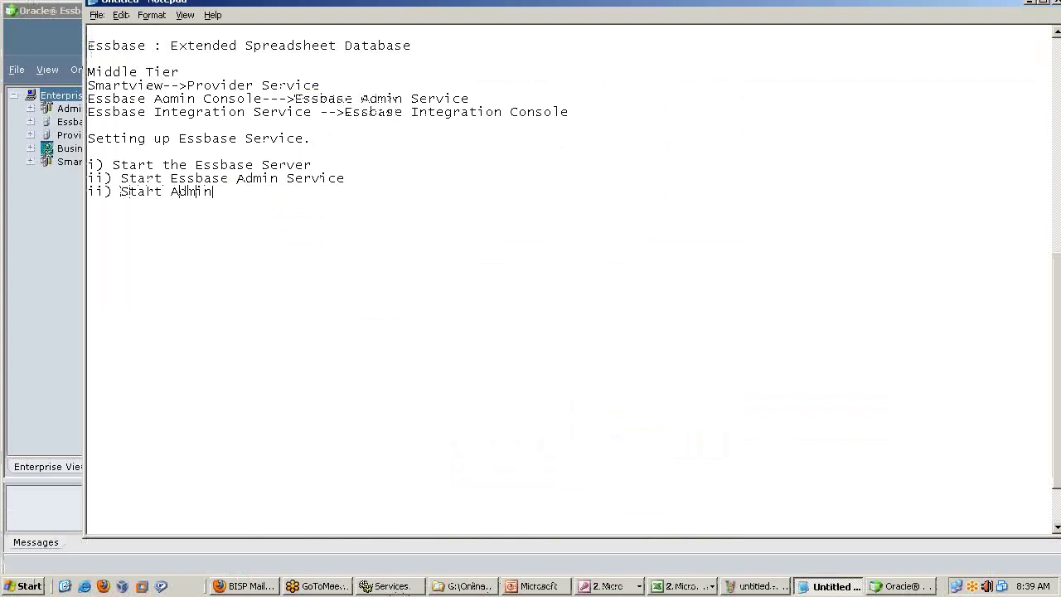
click(171, 190)
text(Essbase Admin Con)
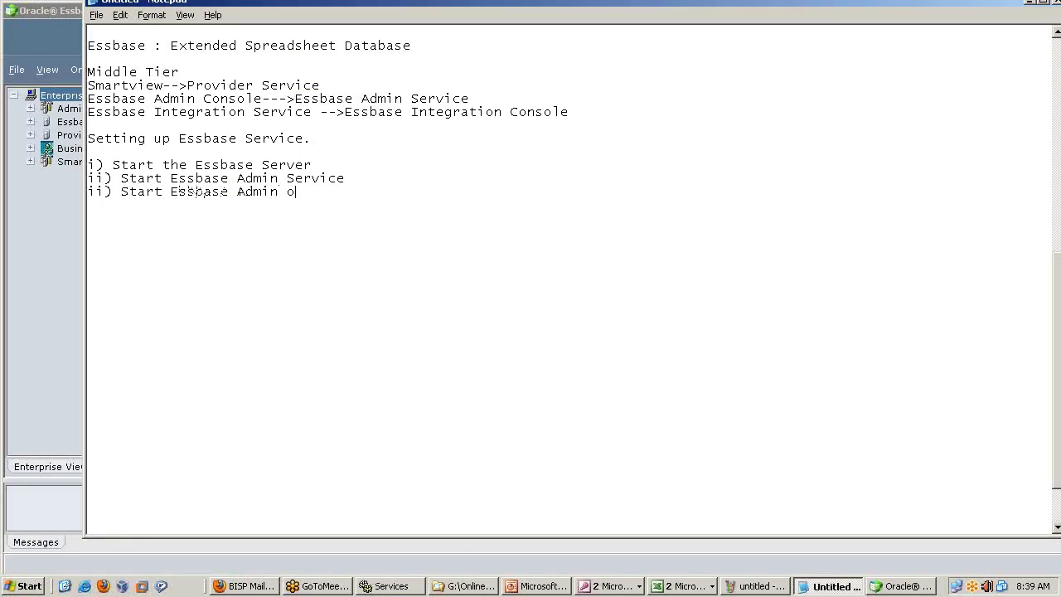
text(sole)
key(Return)
key(Up)
text(i)
key(Down)
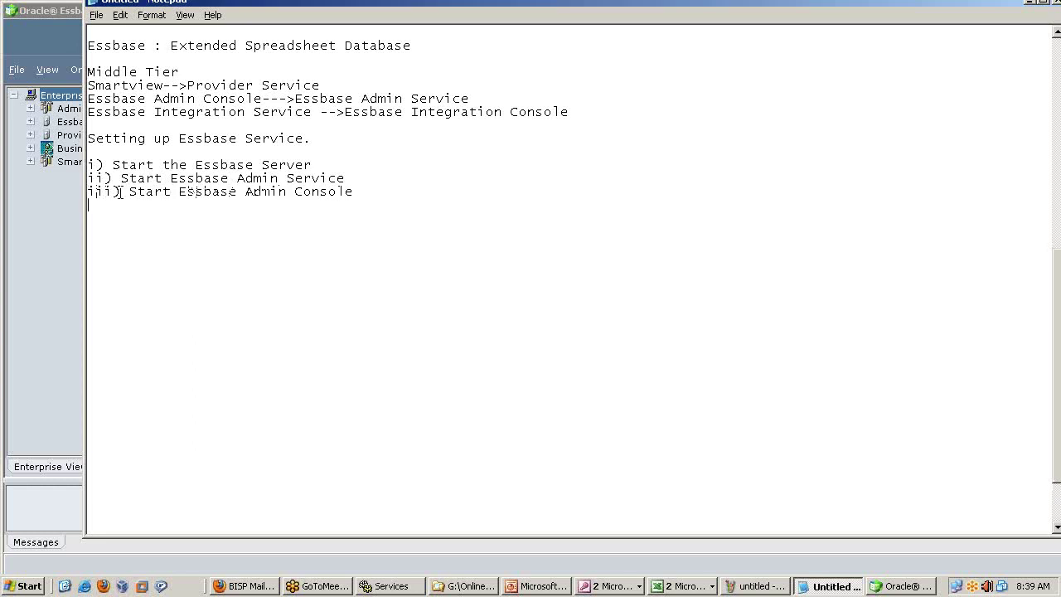
text(iv))
Complete step iii as 'Client [INDIA]' and list servers [USA, Japan, INDIA] on step one.
text(Cline)
key(BackSpace)
key(BackSpace)
key(BackSpace)
text(ient)
text( [INDIA)
text(SA)
text(, Japan)
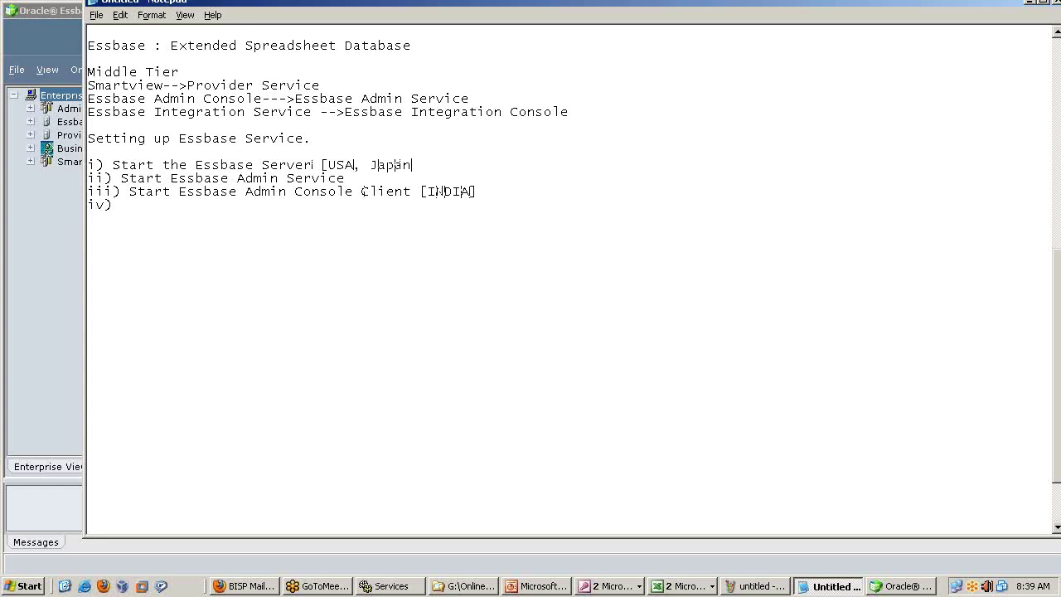
text(, INDIA)
drag(320, 164, 484, 165)
click(513, 178)
drag(428, 191, 472, 191)
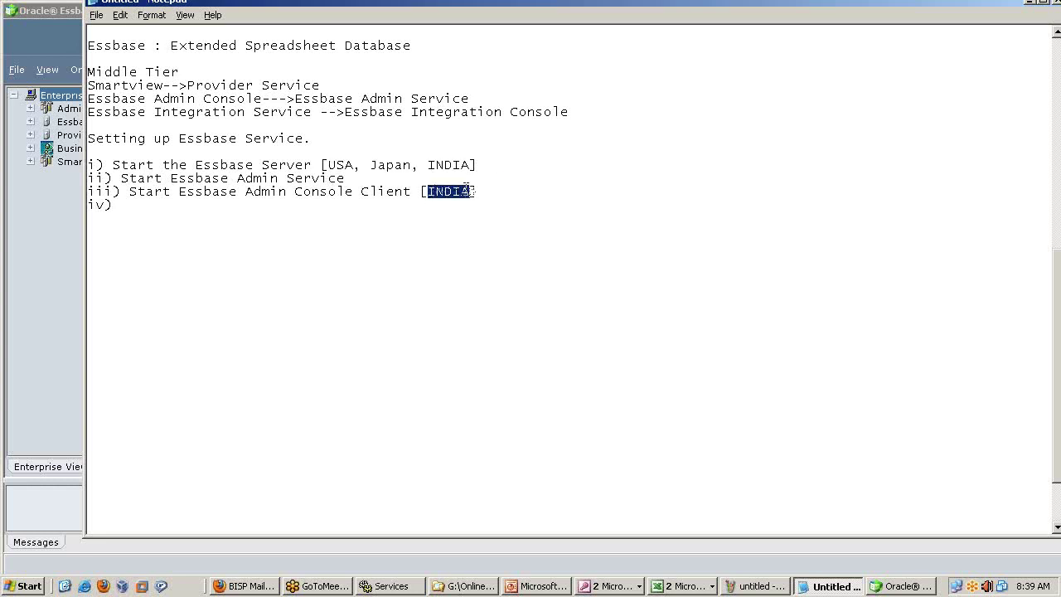
click(40, 257)
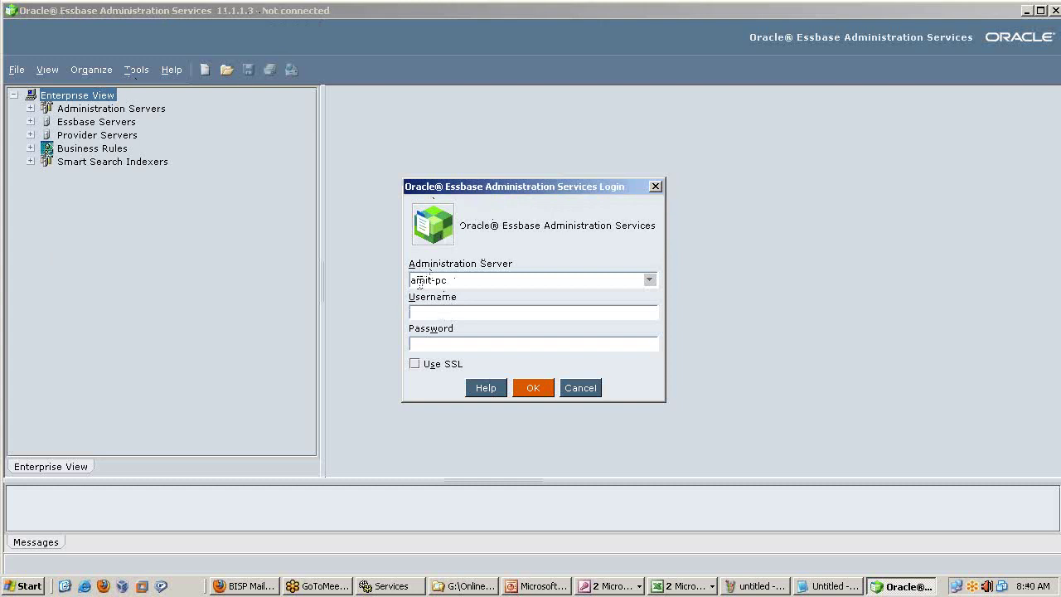
Log in to the local administration server with the username and password.
click(457, 280)
drag(456, 281, 408, 281)
click(465, 283)
drag(472, 281, 411, 282)
click(440, 310)
text(adminpasswor)
key(Return)
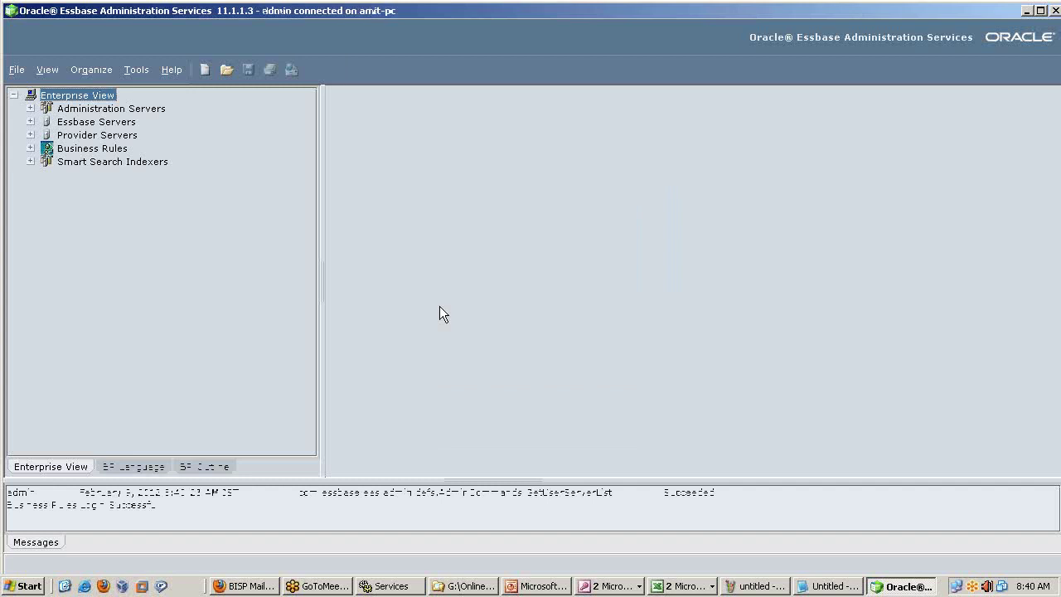
Maximize the console and expand Essbase Servers to show the registered server.
double_click(331, 12)
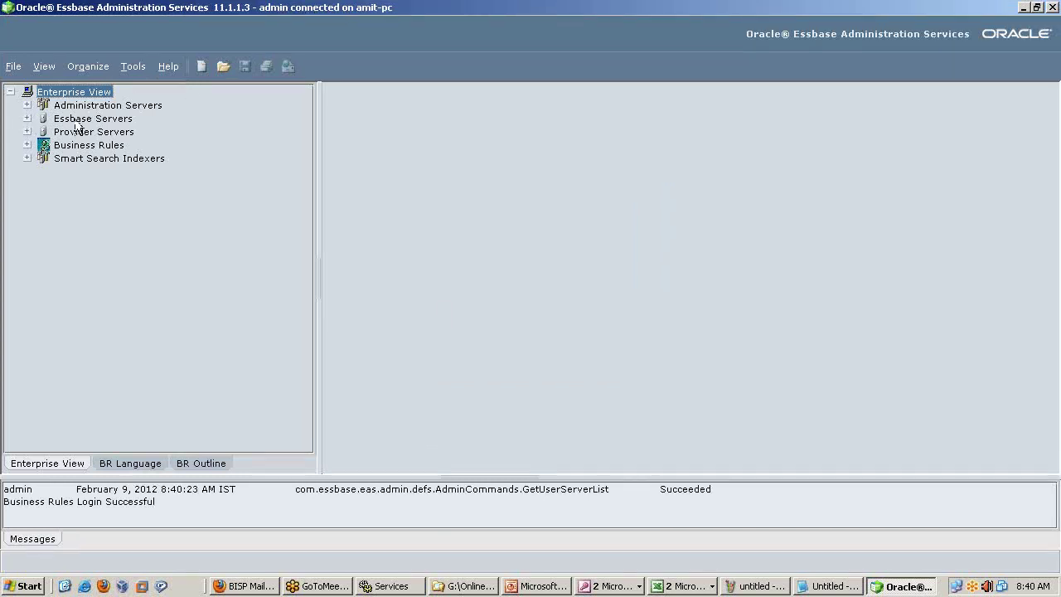
click(27, 118)
click(27, 118)
click(28, 118)
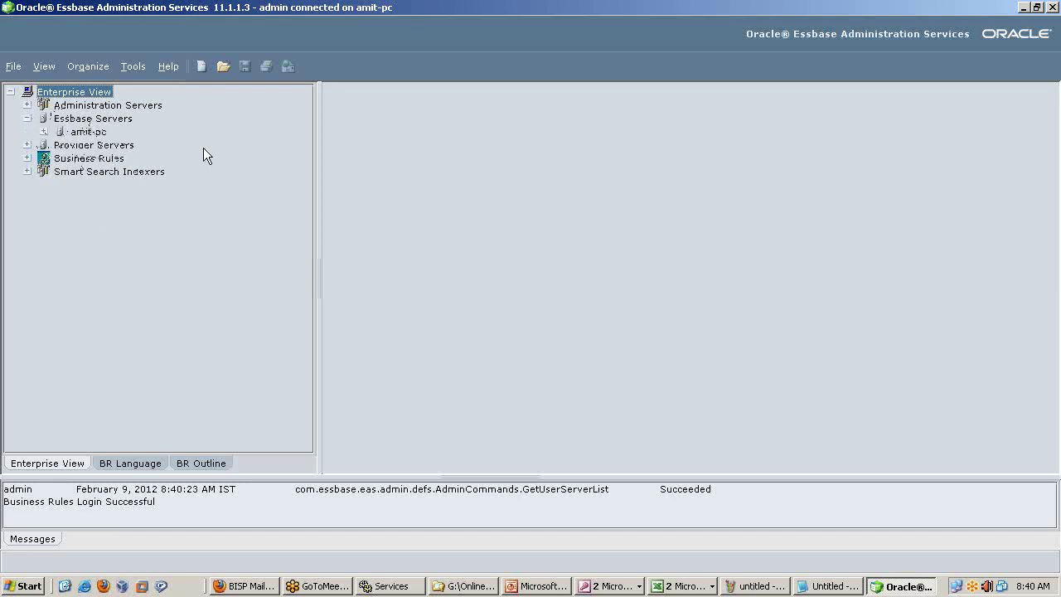
Add Essbase server 10.184.134.22 with username and password, then dismiss the connection timeout error.
right_click(108, 118)
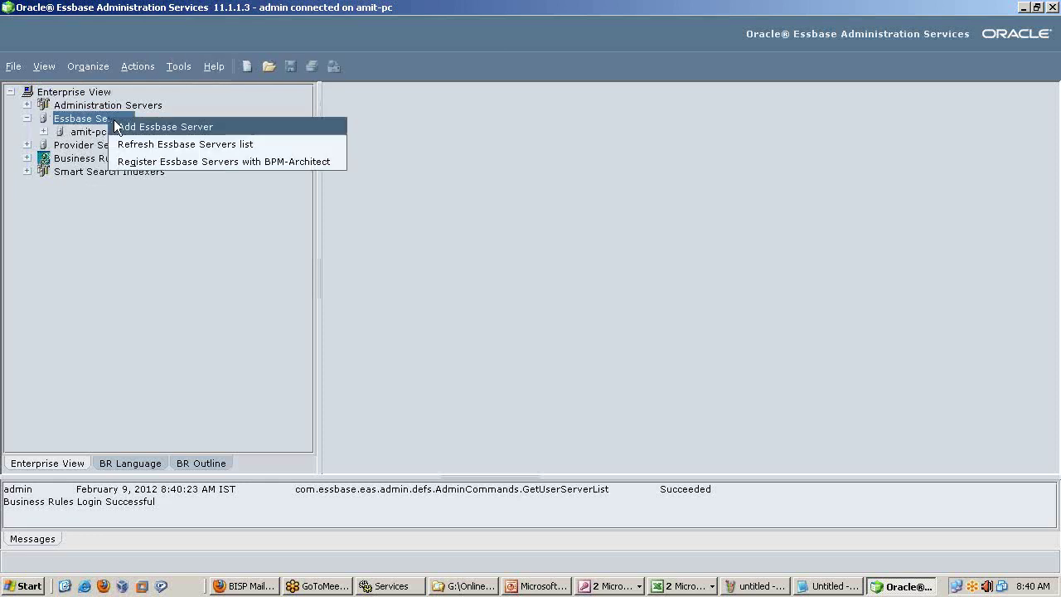
click(259, 125)
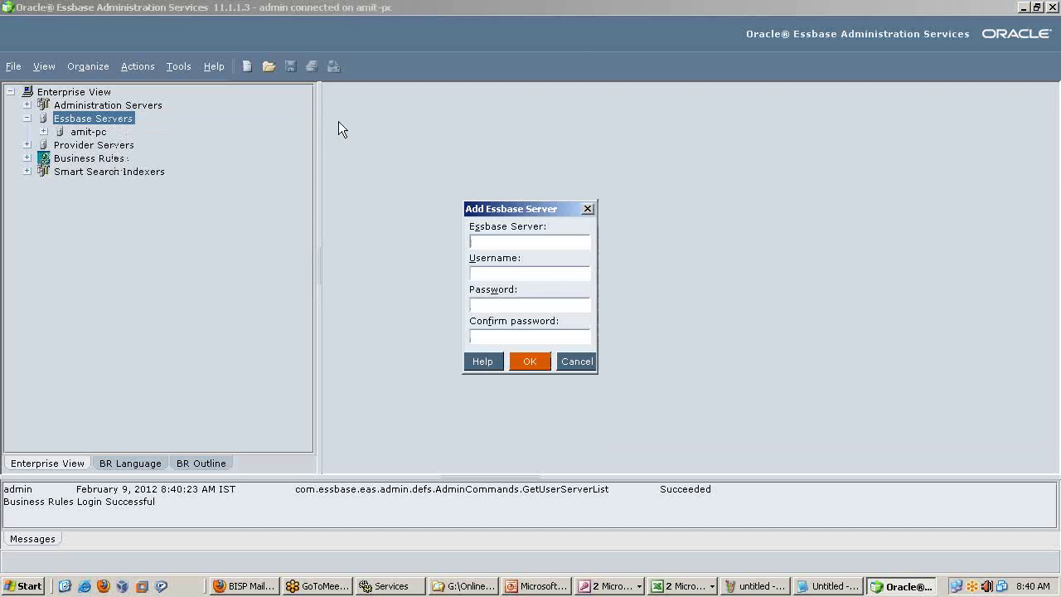
text(10.184.134.22)
key(Tab)
text(admin)
key(Tab)
text(password)
key(Tab)
text(password)
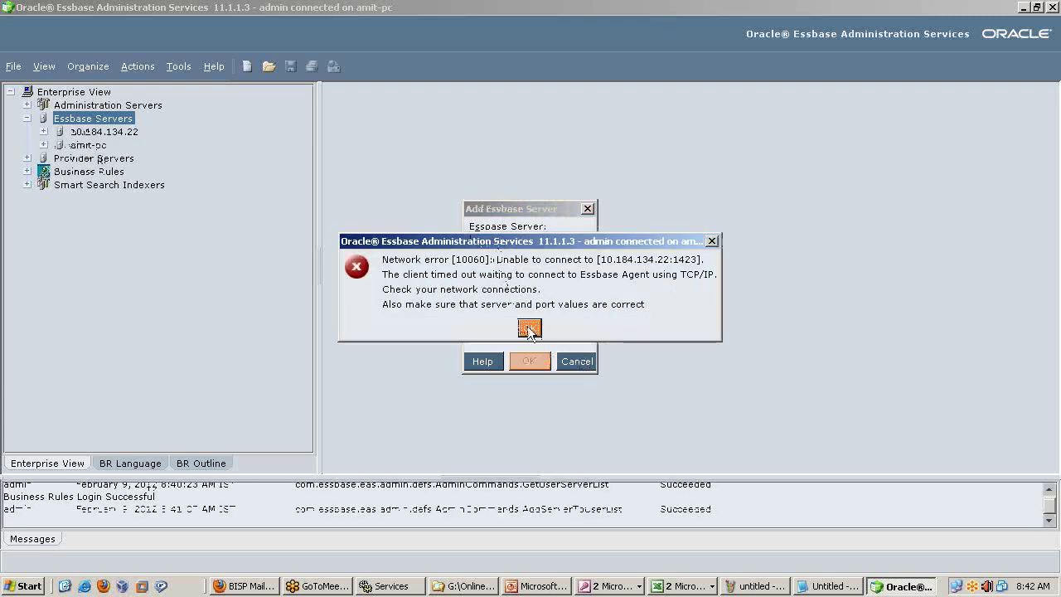
click(529, 328)
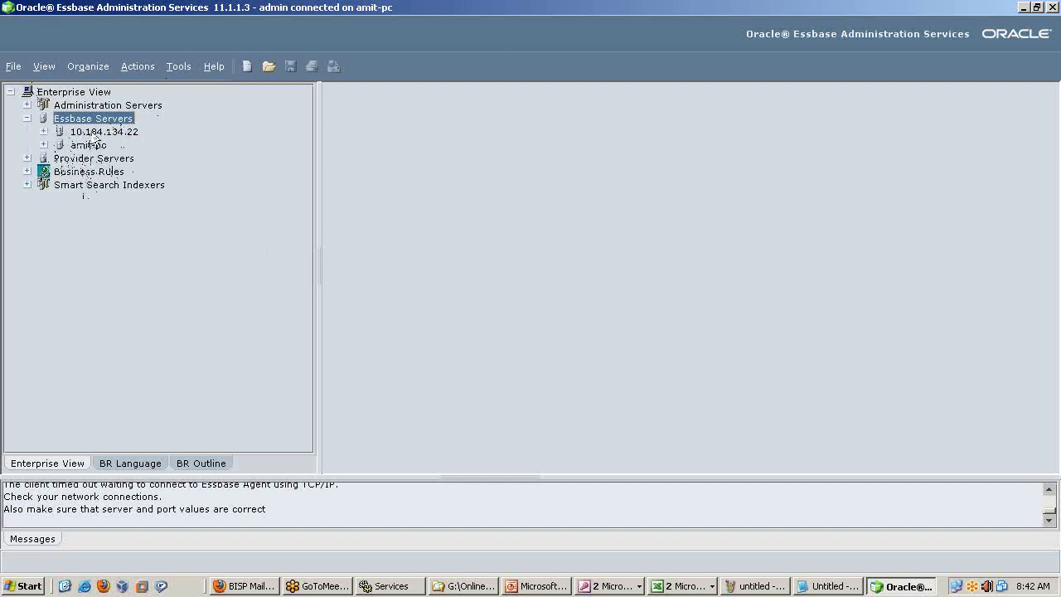
Try adding the local server amit-pc as an Essbase server with its login credentials.
right_click(106, 120)
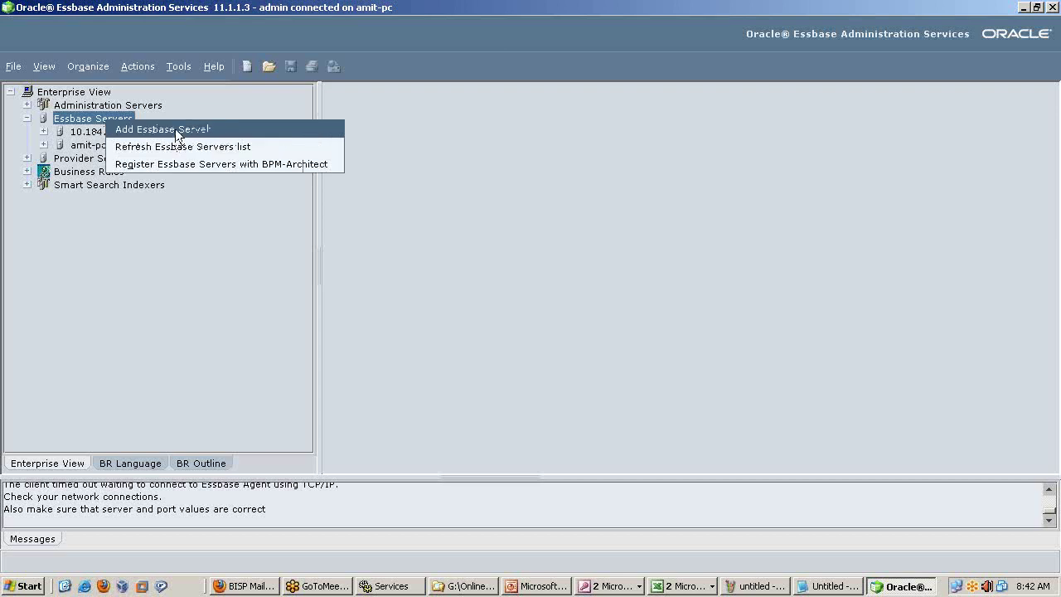
click(174, 130)
text(amit-pc)
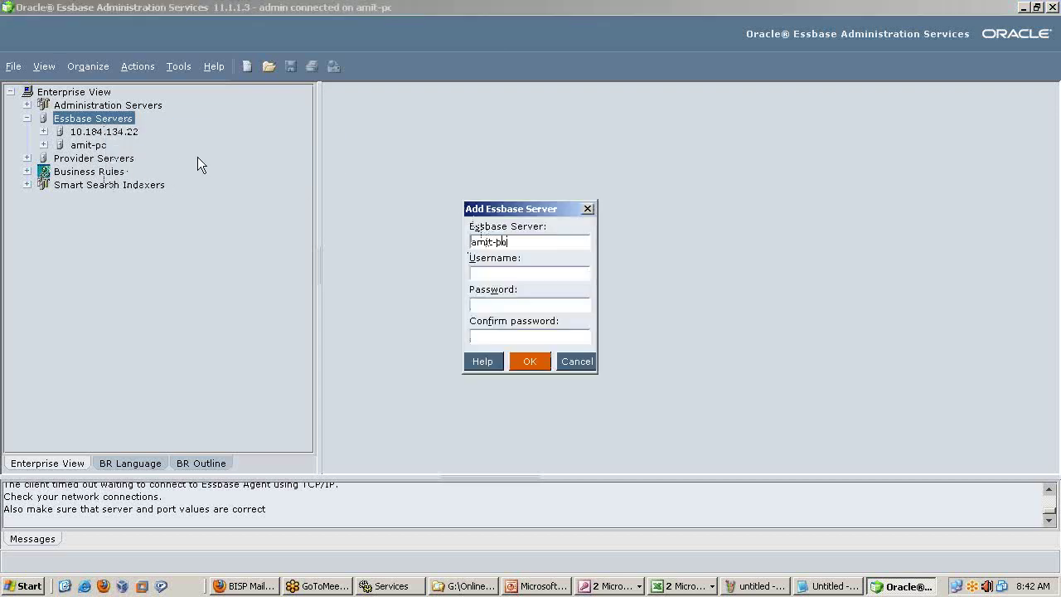
key(Tab)
text(admin)
key(Tab)
text(********)
key(Tab)
text(********)
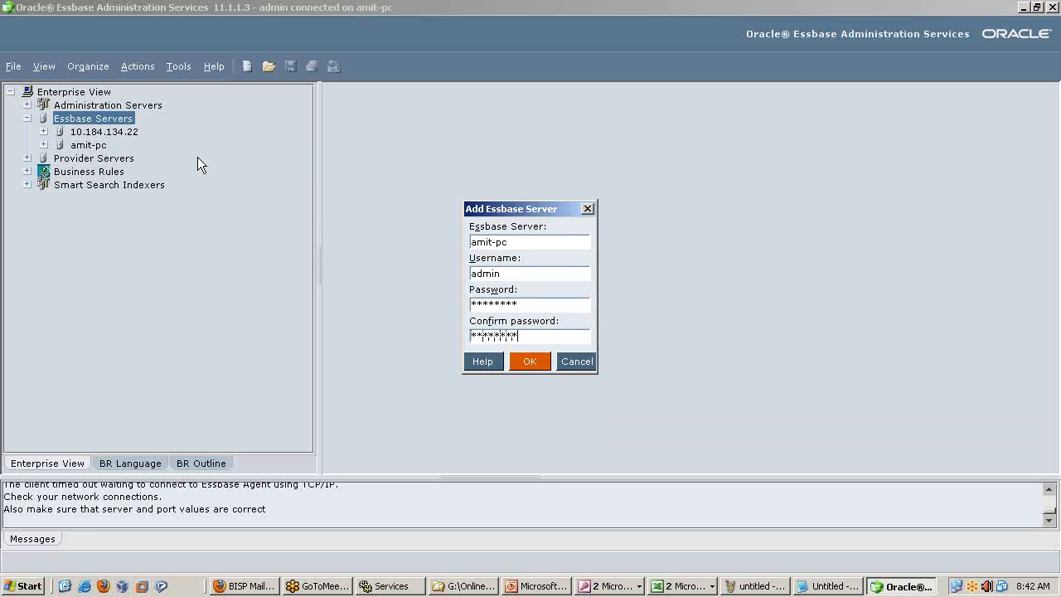
key(Return)
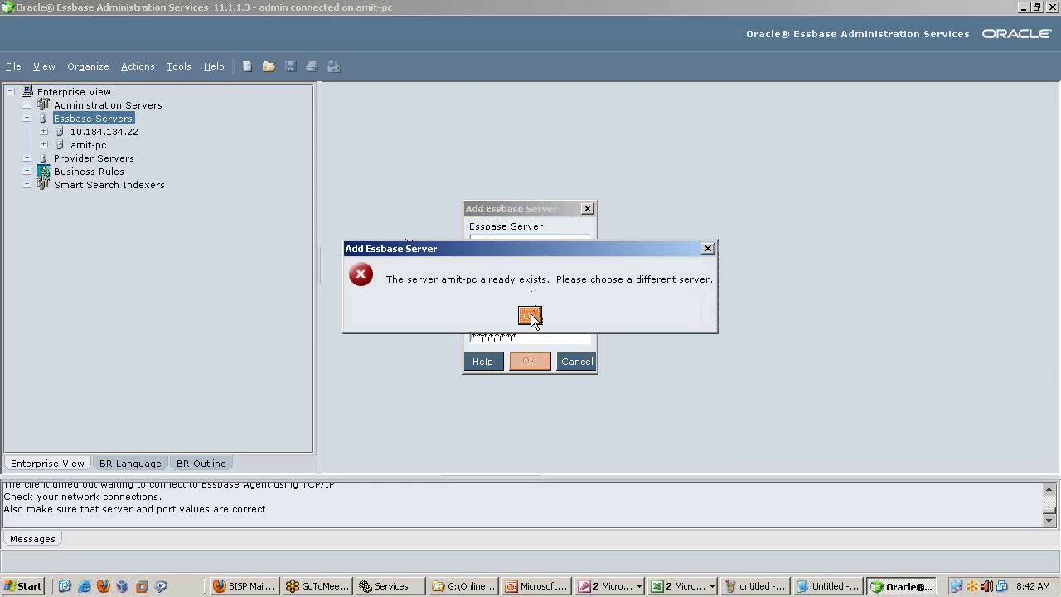
Dismiss the 'already exists' error and remove server 10.184.134.22 from Essbase Servers.
click(531, 316)
click(577, 361)
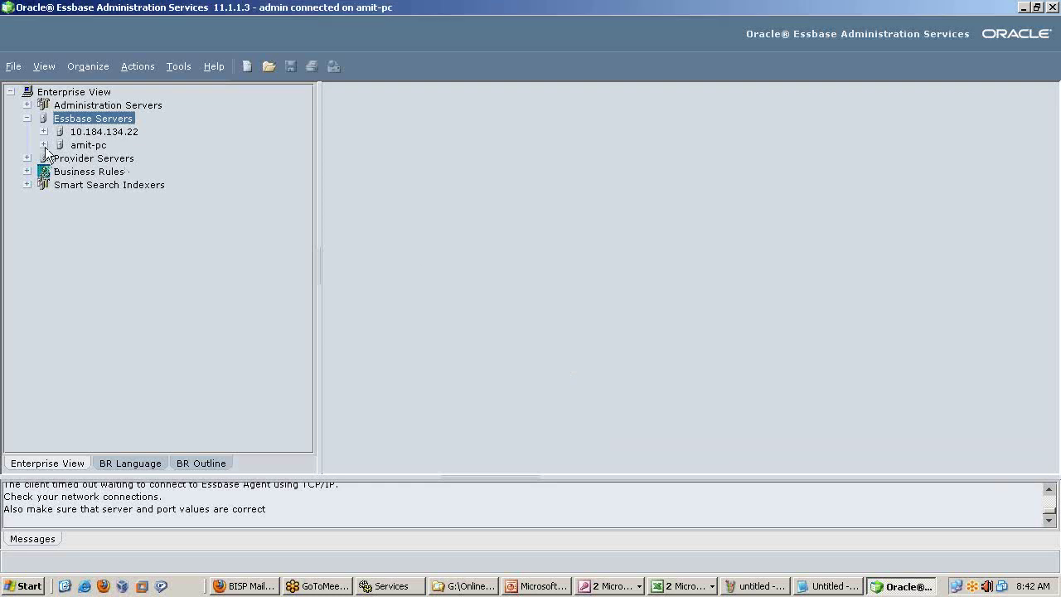
right_click(86, 132)
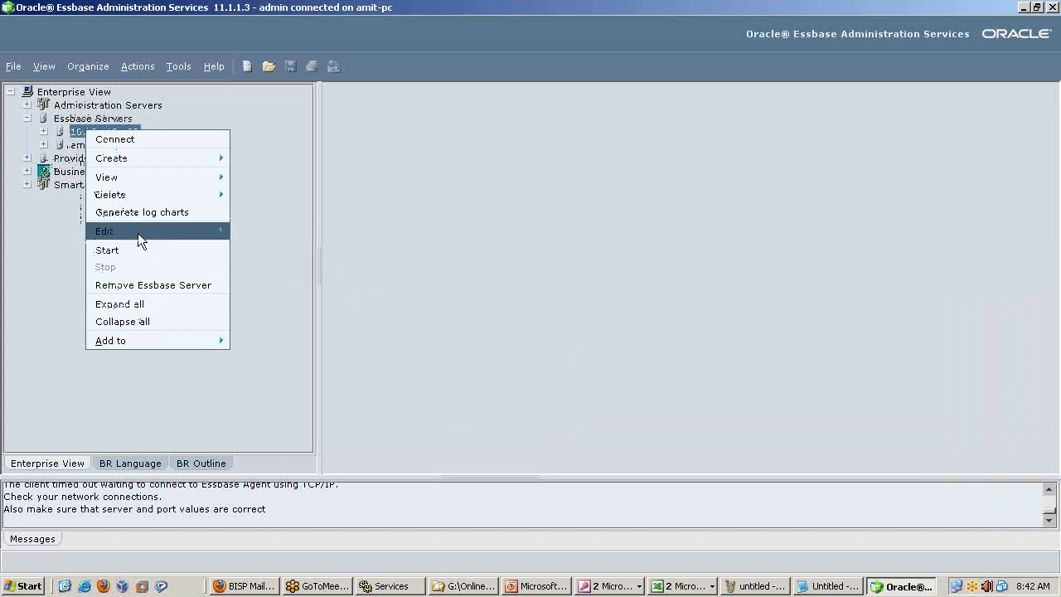
click(145, 285)
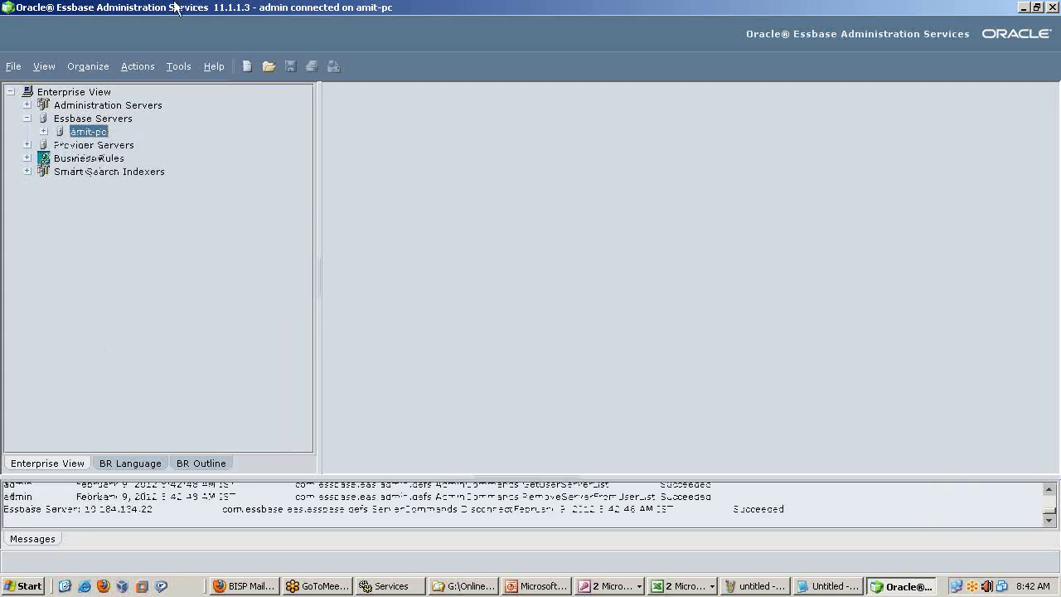
Connect to amit-pc and expand its Applications, listing ASOsamp through Samppart.
click(43, 132)
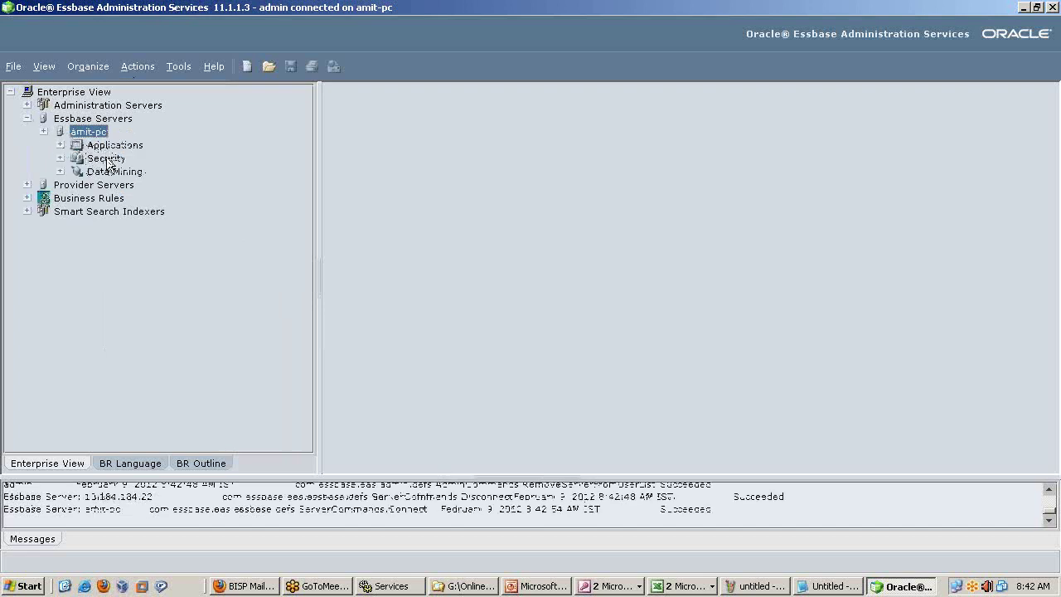
click(59, 145)
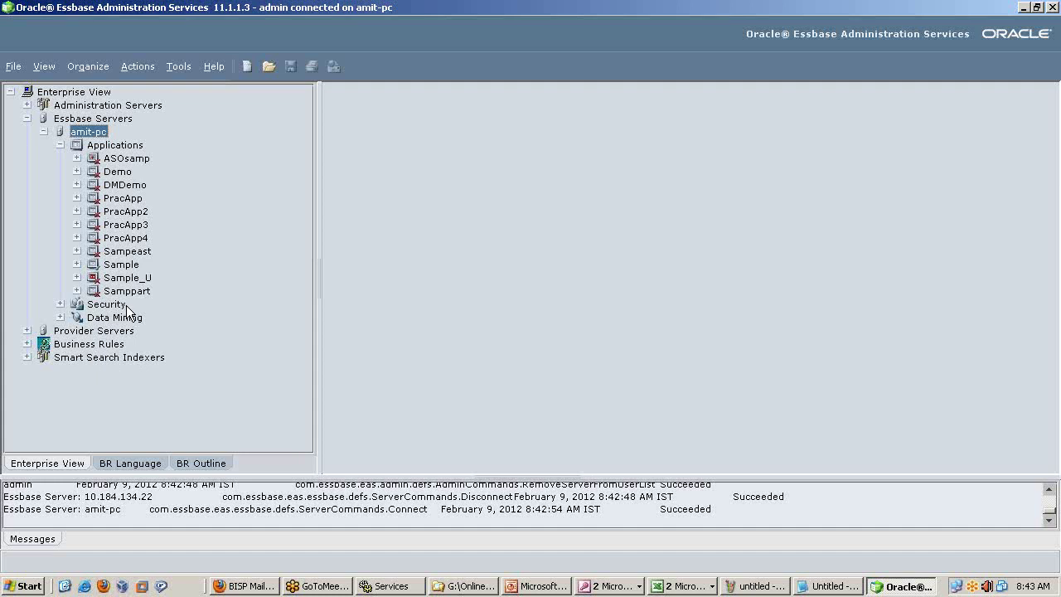
click(76, 263)
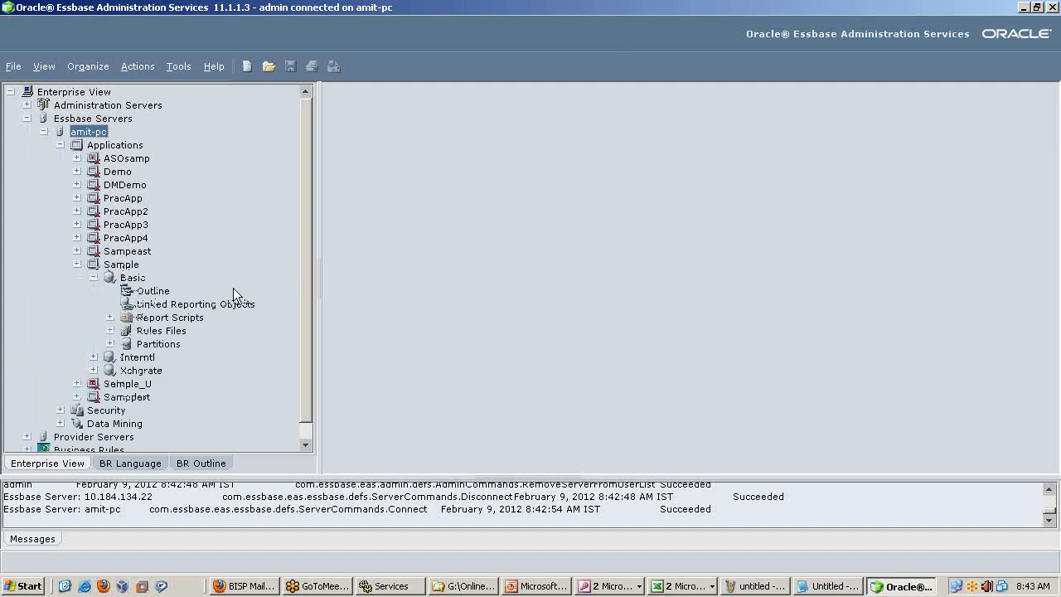
click(131, 266)
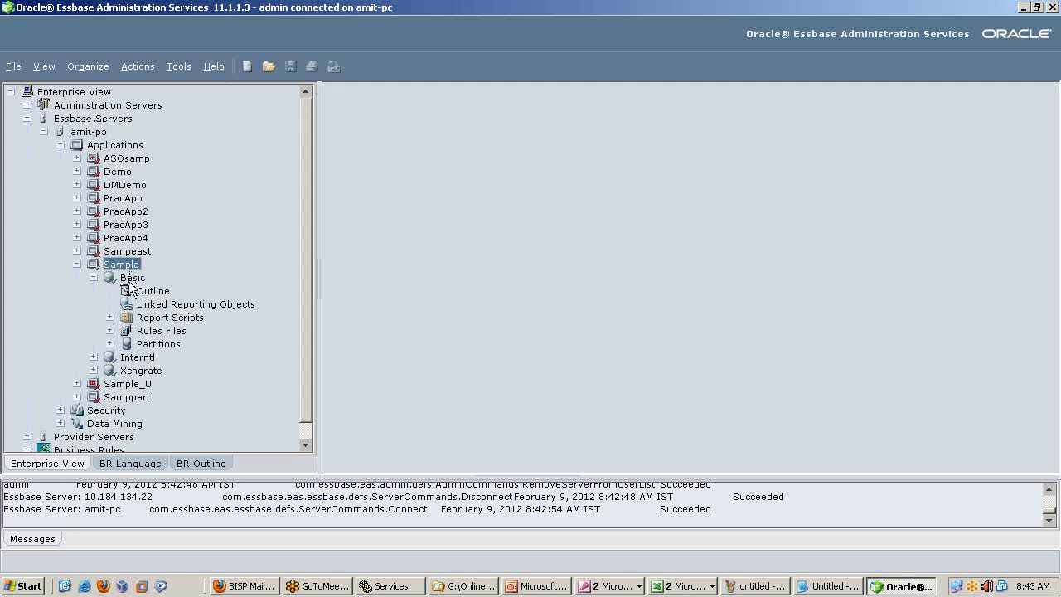
click(126, 292)
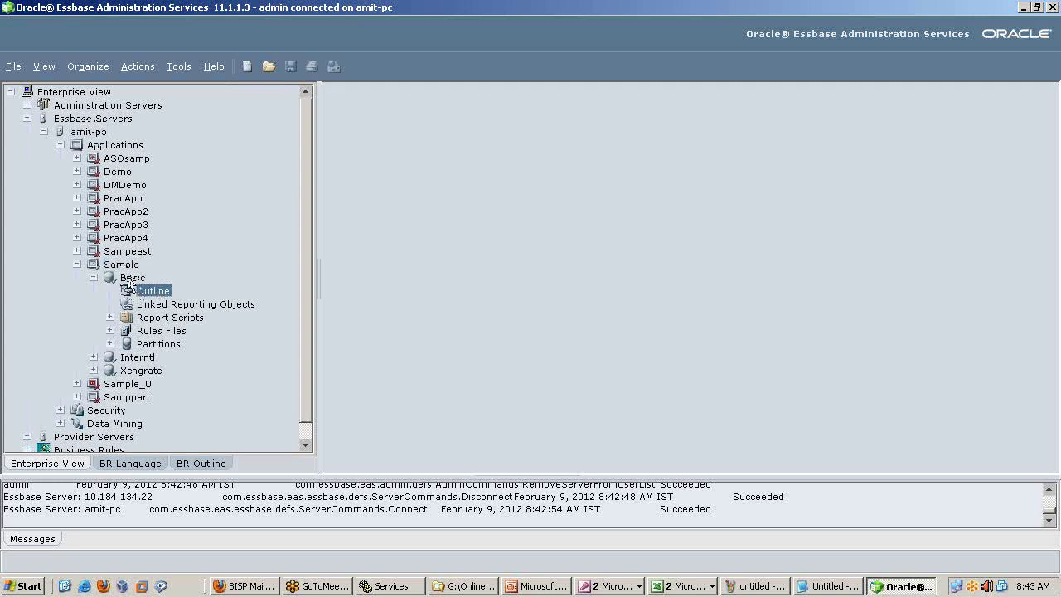
click(138, 265)
click(136, 277)
click(152, 291)
click(135, 265)
click(154, 292)
click(77, 264)
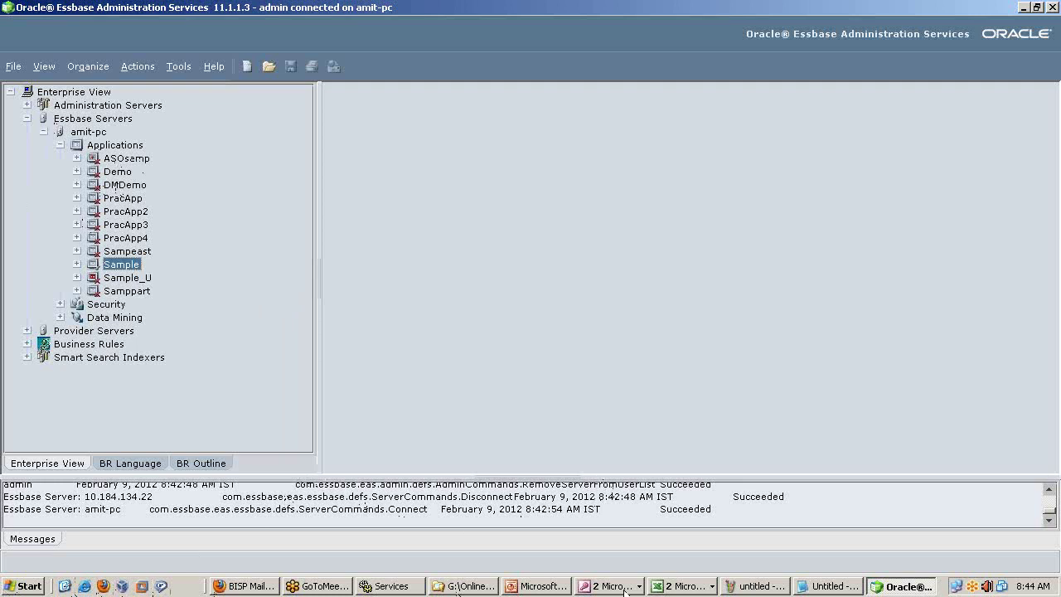
click(693, 586)
In Book1, clear the unfinished entry in C2 and go back up to C1.
click(687, 568)
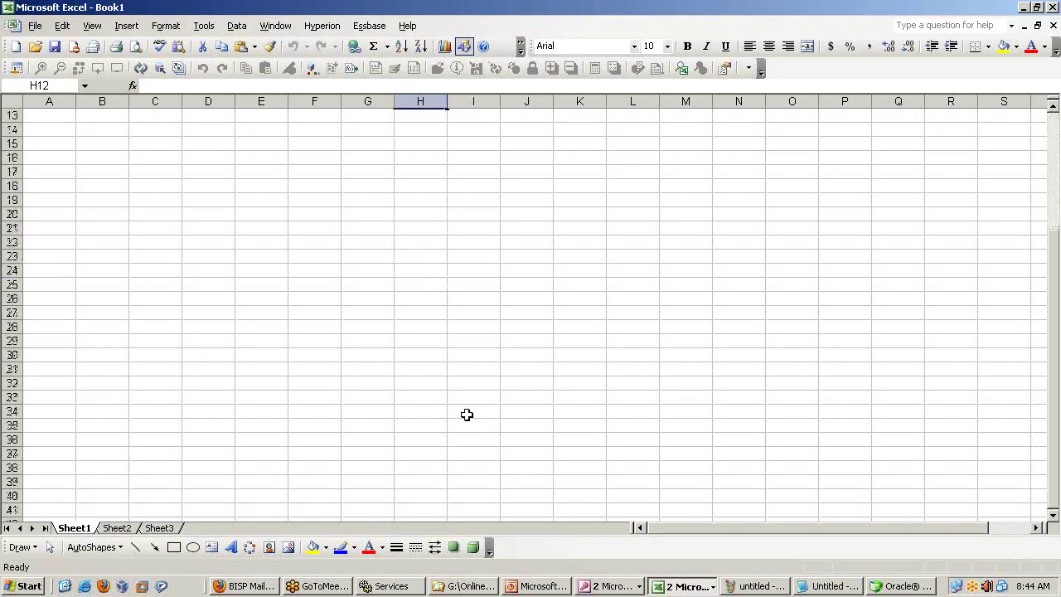
drag(53, 114, 282, 116)
click(267, 156)
click(142, 128)
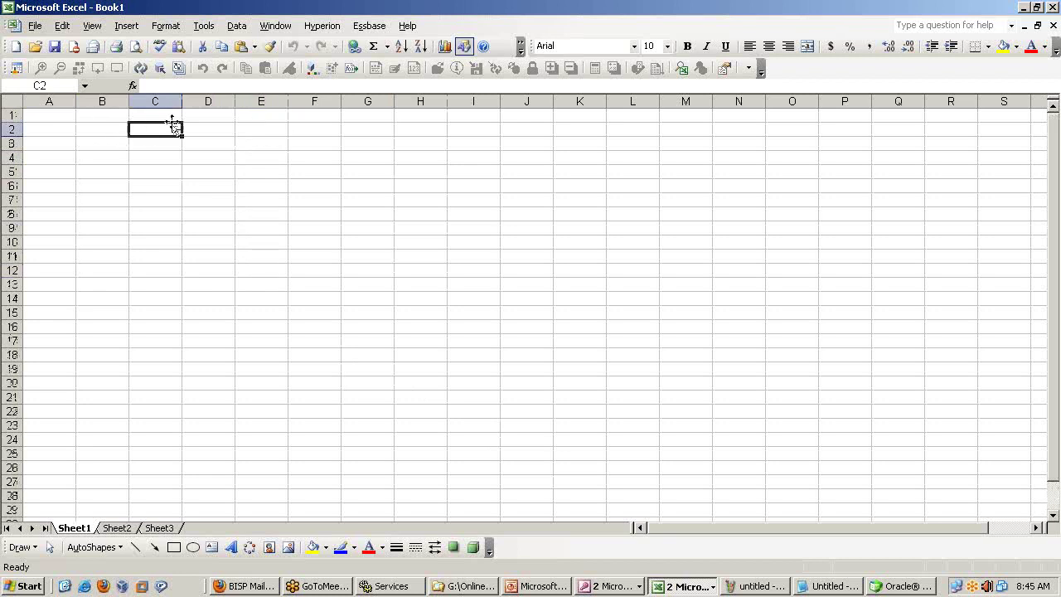
text(Char)
key(BackSpace)
key(BackSpace)
key(BackSpace)
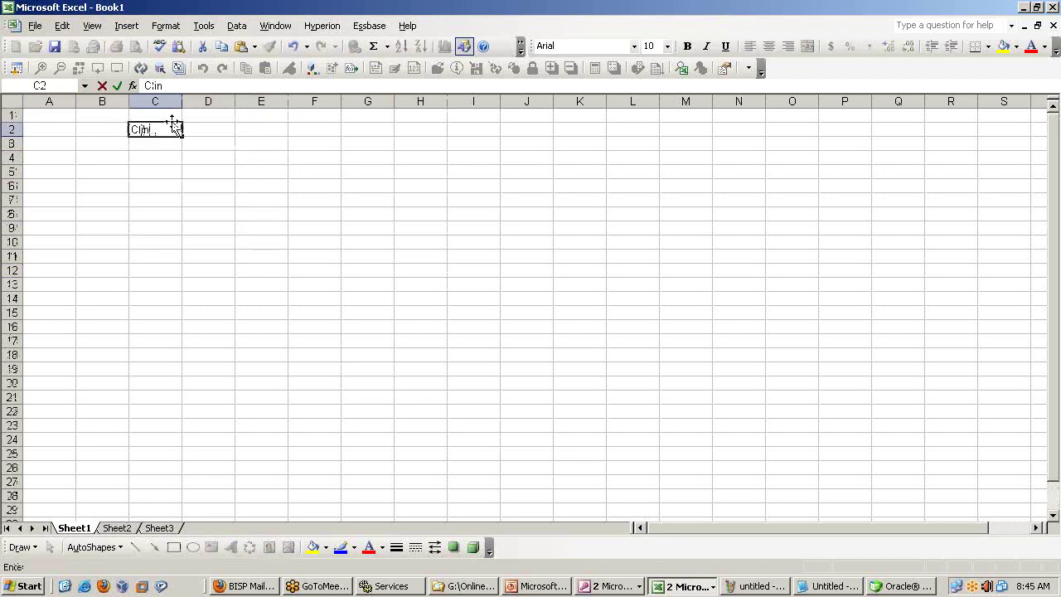
key(BackSpace)
key(BackSpace)
key(Return)
key(Up)
key(Up)
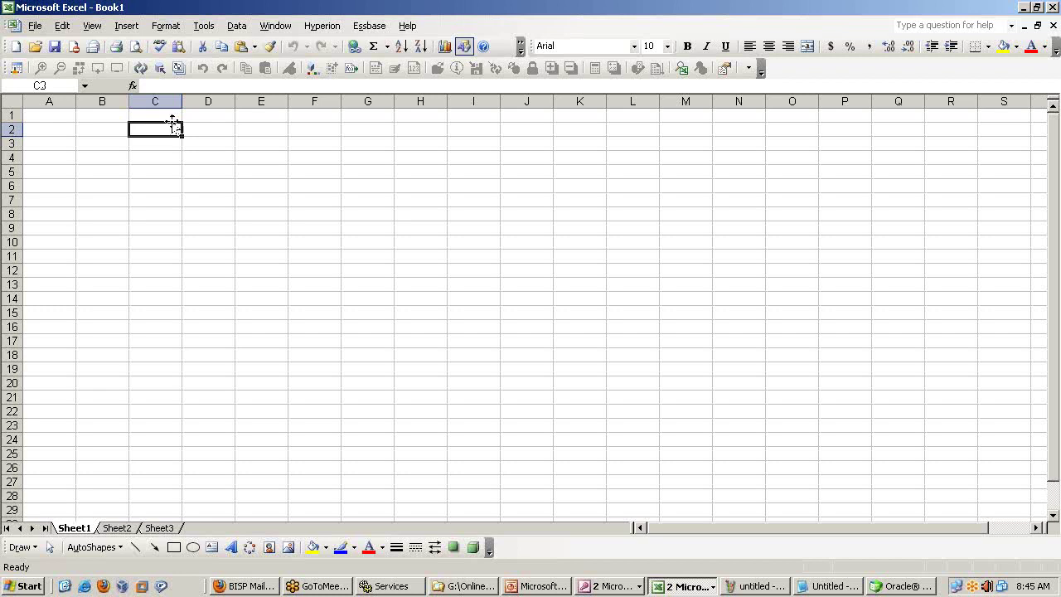
Enter 'Essbase Admin Services' in cell C1.
text(Essn)
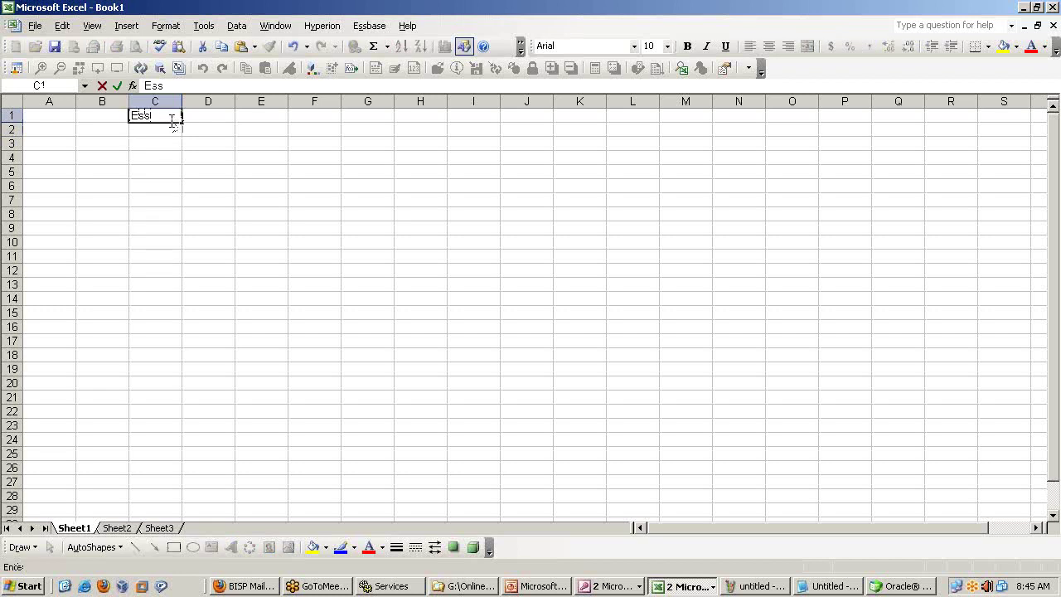
key(BackSpace)
text(base Admin Se)
key(BackSpace)
key(BackSpace)
key(BackSpace)
text(Se)
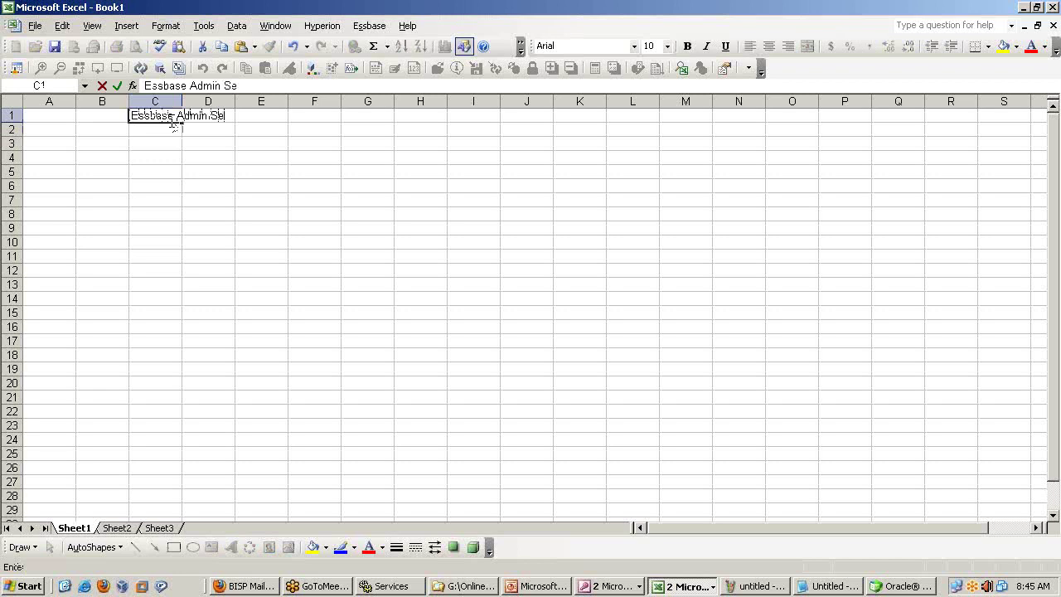
text(rvices)
key(Return)
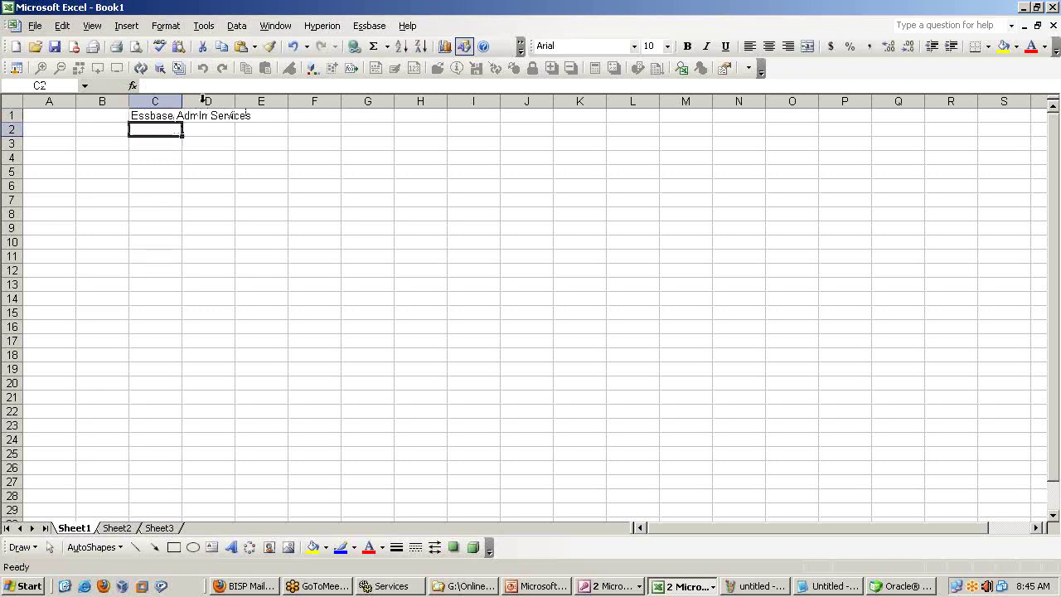
Widen column C to fit the heading and make the heading bold.
drag(182, 101, 260, 101)
click(252, 116)
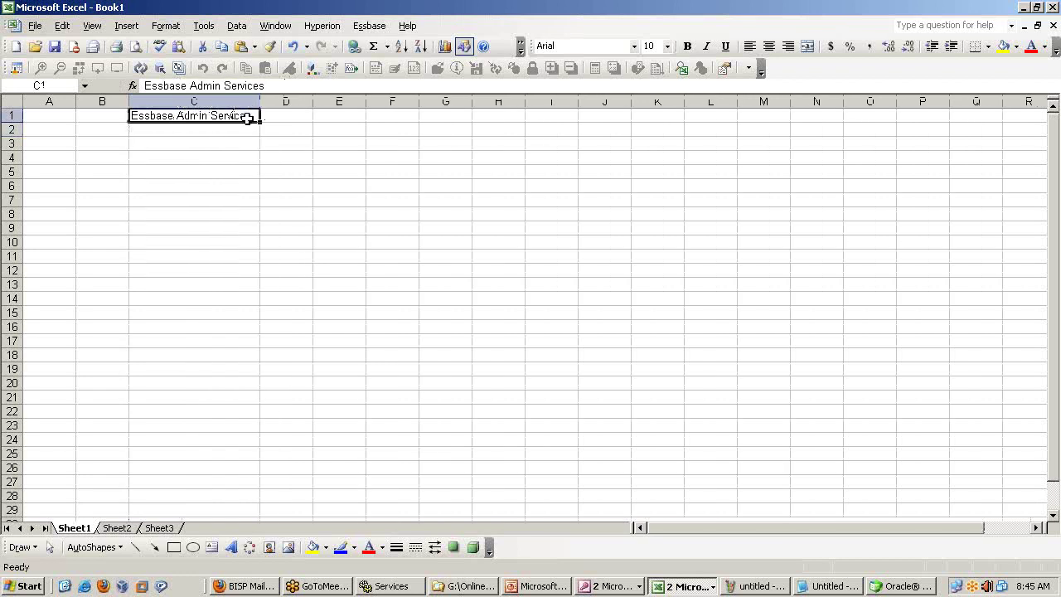
key(ctrl+b)
click(224, 159)
Put 'Japan' in C2 beneath the heading and make it bold.
click(212, 130)
click(208, 145)
text(Japan)
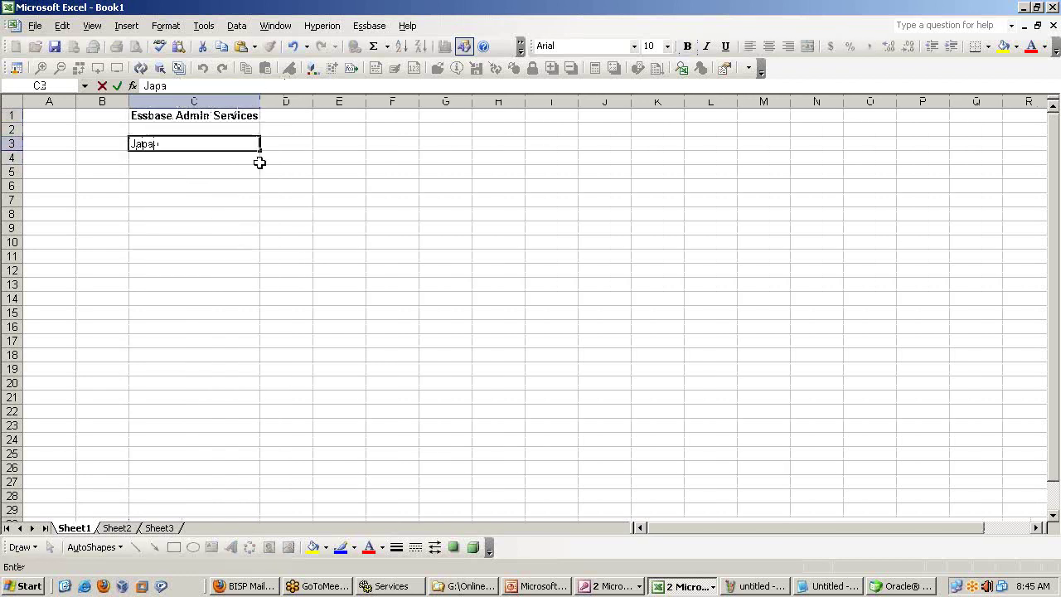
key(Return)
key(Up)
key(ctrl+x)
key(Up)
key(ctrl+v)
key(ctrl+b)
click(220, 203)
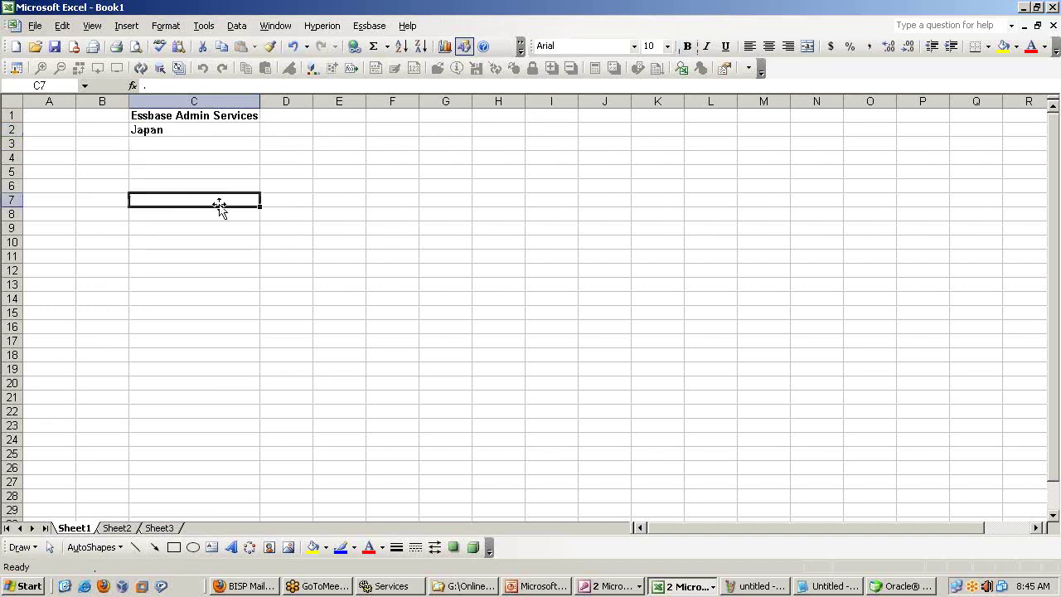
Check the C1 heading and the Japan entry in C2, ending on cell A1.
click(52, 145)
click(208, 116)
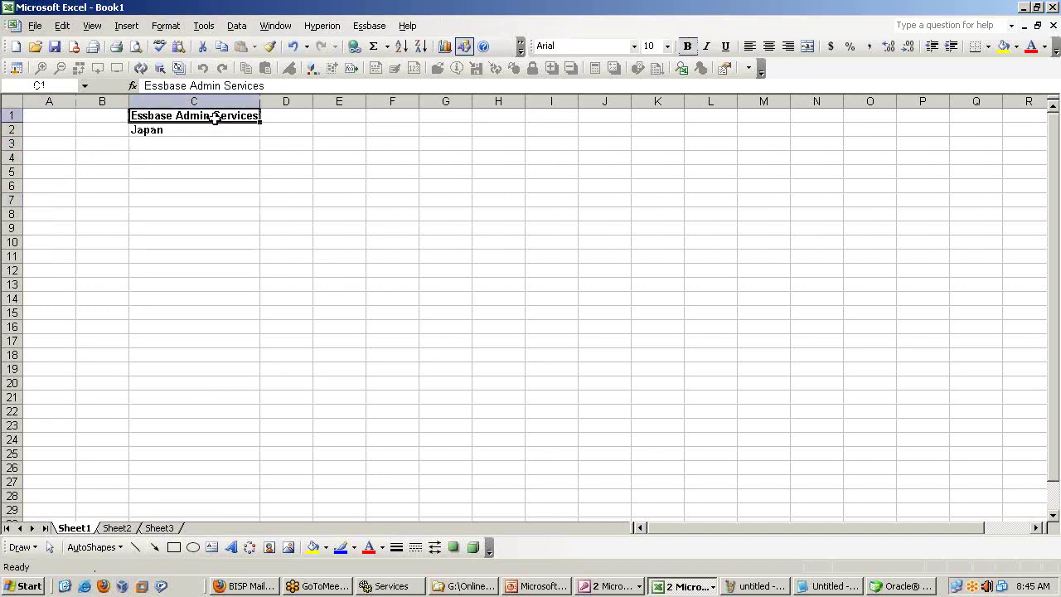
click(199, 141)
click(190, 130)
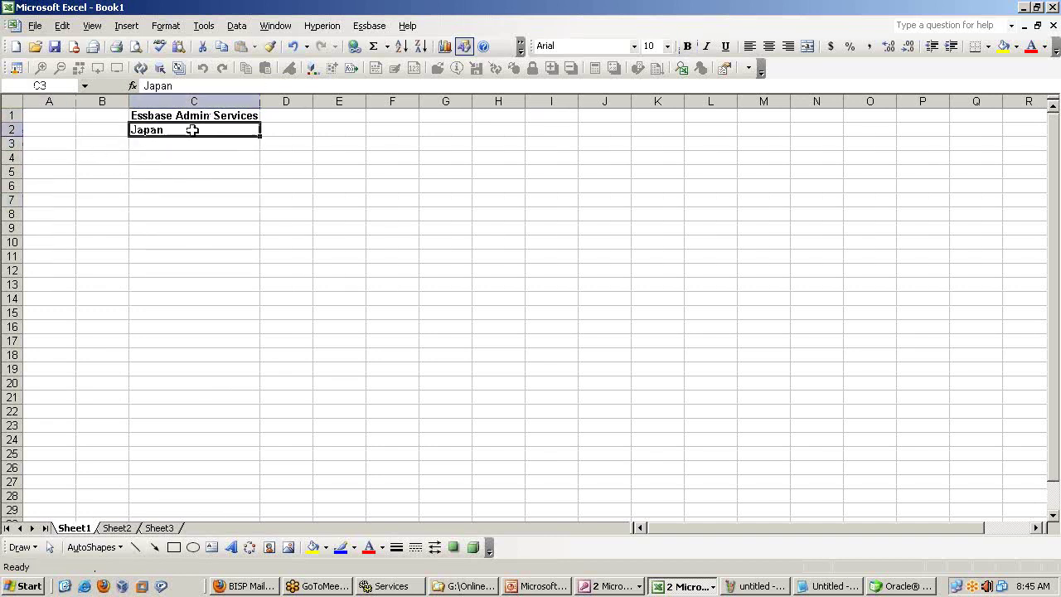
click(47, 143)
key(Up)
key(Up)
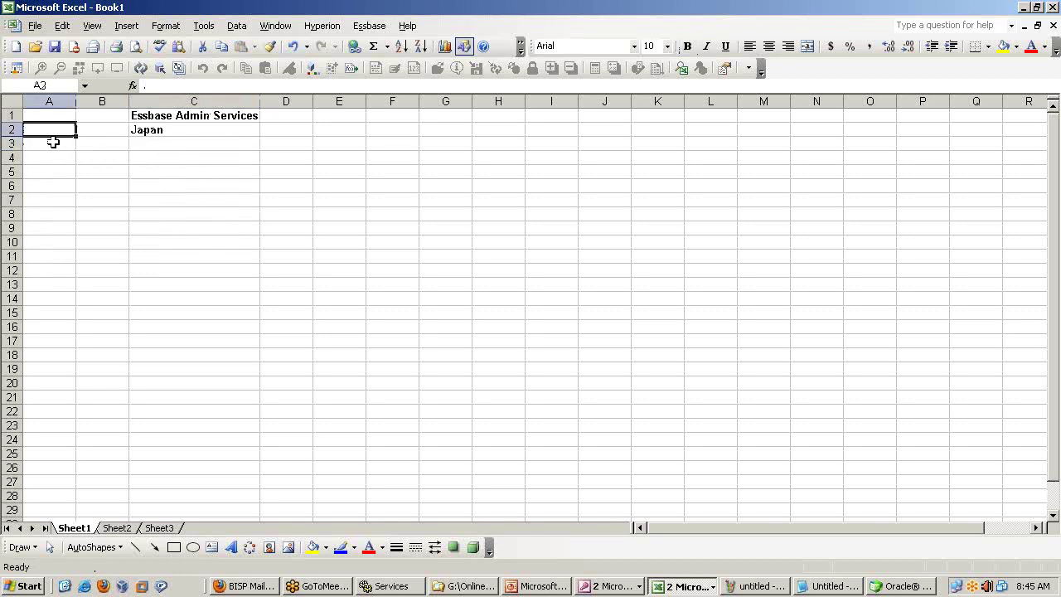
Enter the heading Client in A1 with the clients INDIA, China and USA below it.
text(Client)
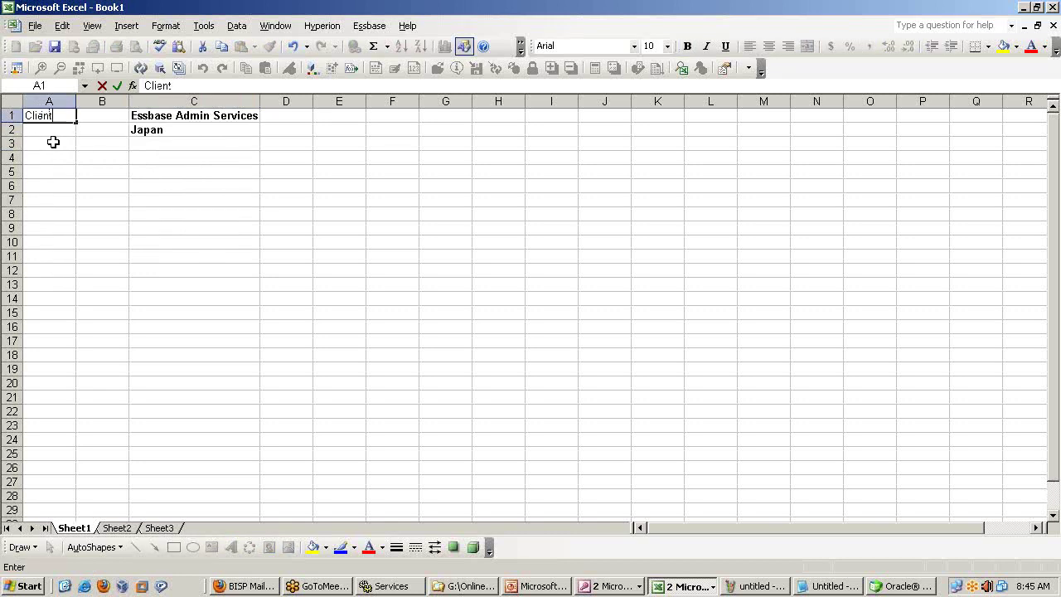
key(Return)
key(Down)
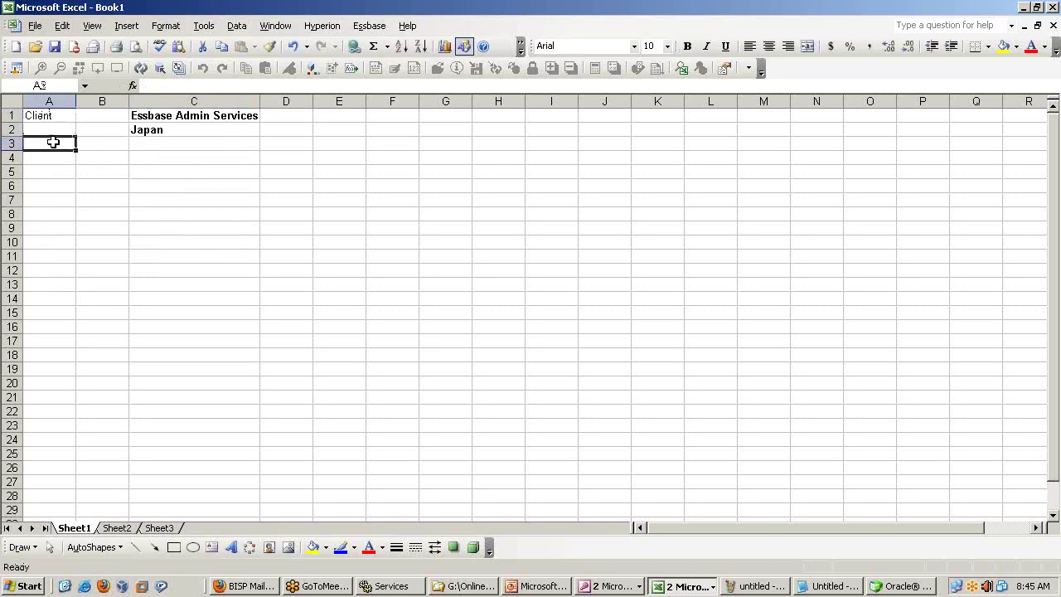
text(INDIA)
key(Return)
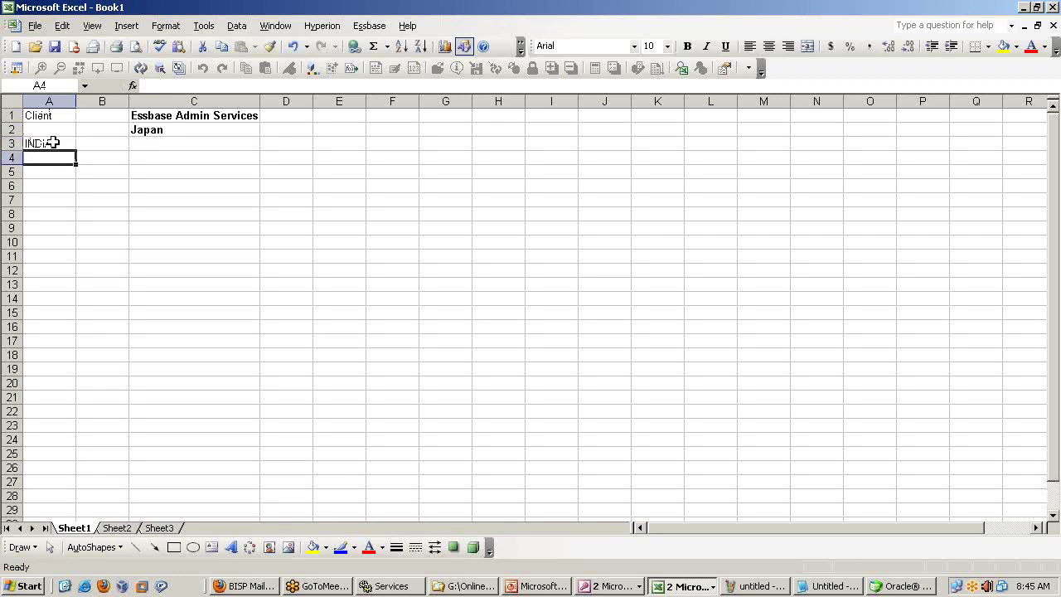
text(China)
key(Return)
key(Up)
key(Up)
key(Down)
key(Down)
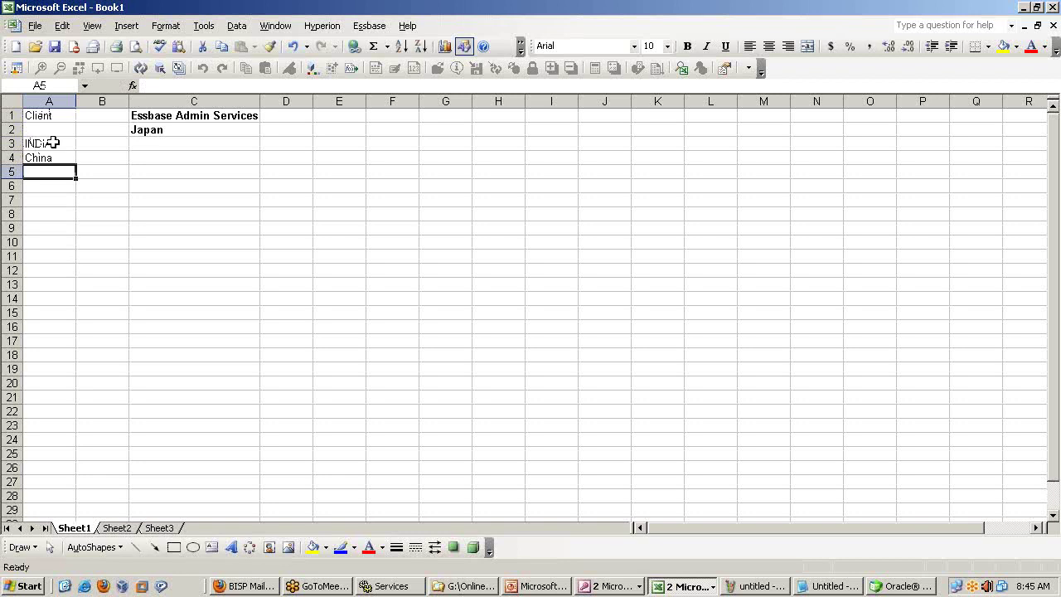
text(USA)
key(Up)
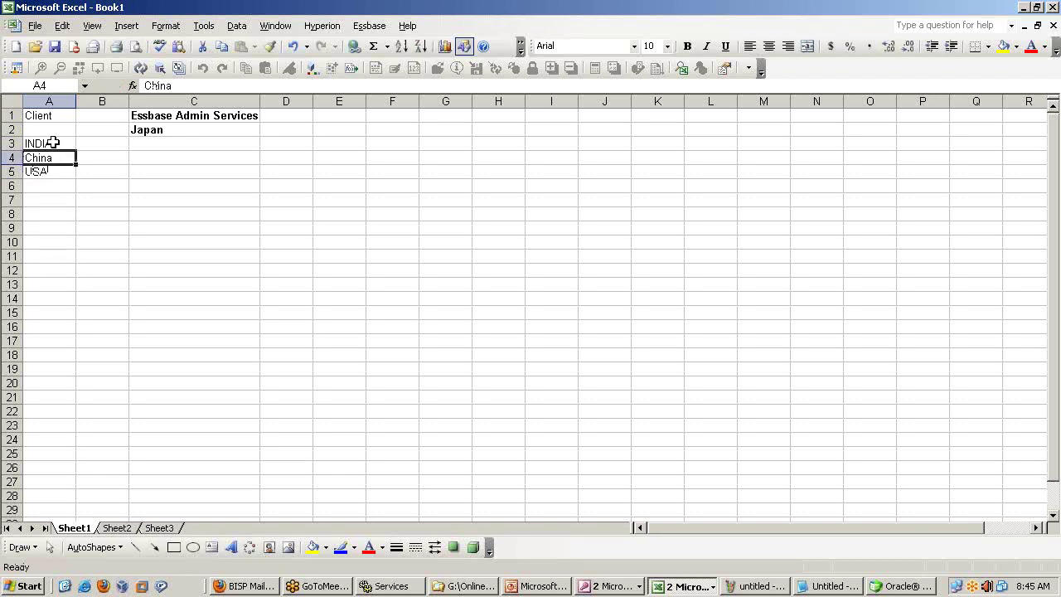
Widen column E and add the bold heading 'Essbase Server' in E1.
click(348, 114)
drag(365, 101, 445, 101)
text(Essbase Serv)
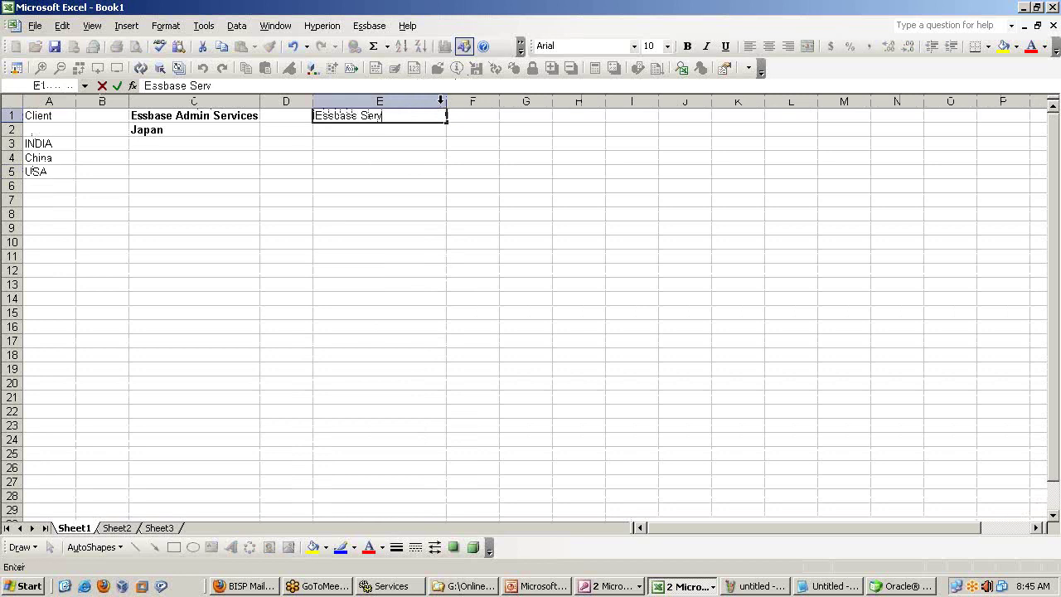
text(er)
key(Return)
key(Up)
key(ctrl+b)
key(Down)
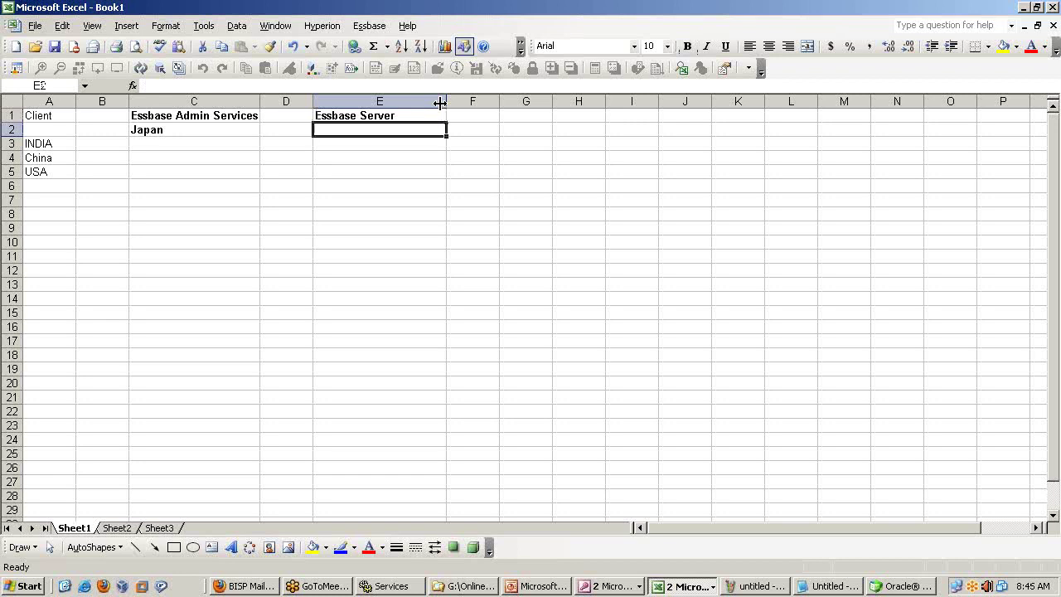
Enter USA in E2 under the Essbase Server heading.
text(USA)
key(Up)
key(Down)
key(ctrl+Right)
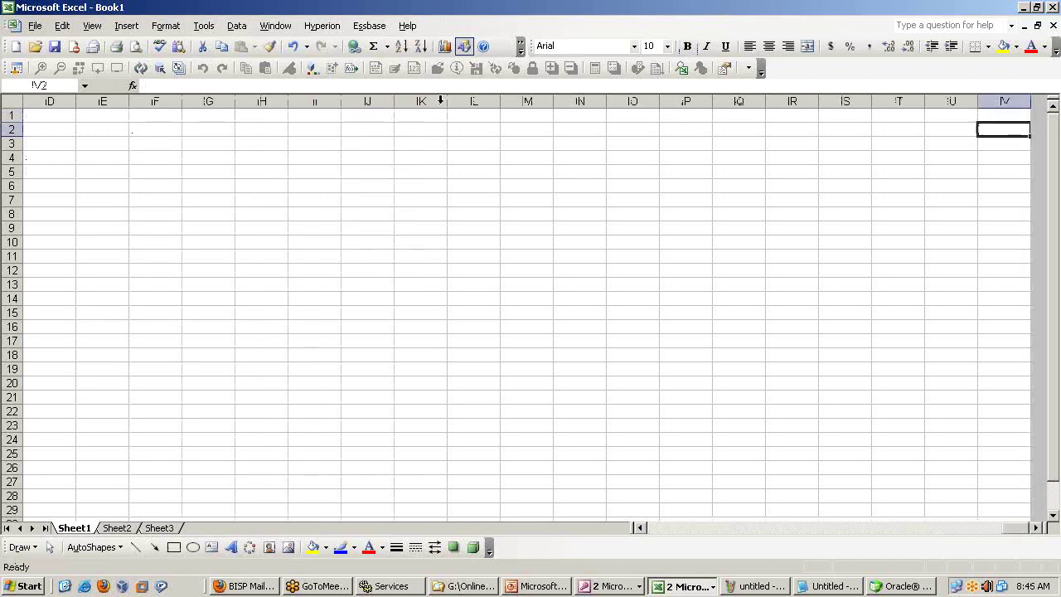
key(ctrl+Left)
key(Left)
key(Left)
key(Left)
key(Left)
key(Up)
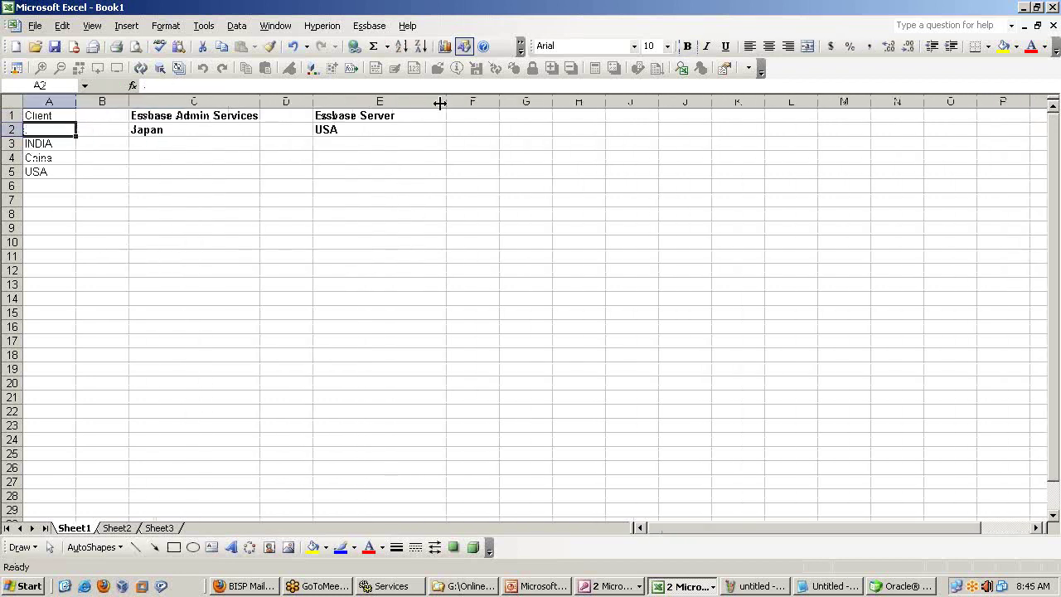
key(Down)
key(Right)
key(Right)
key(Right)
key(Right)
key(Right)
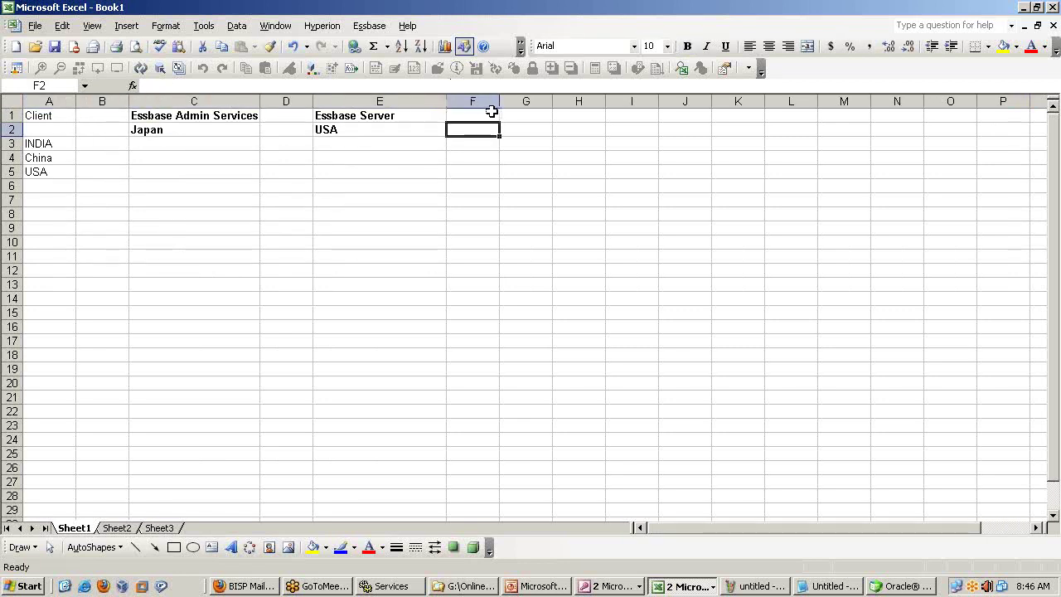
Widen column F and enter 'Order Analytics' in F2.
drag(501, 100, 558, 100)
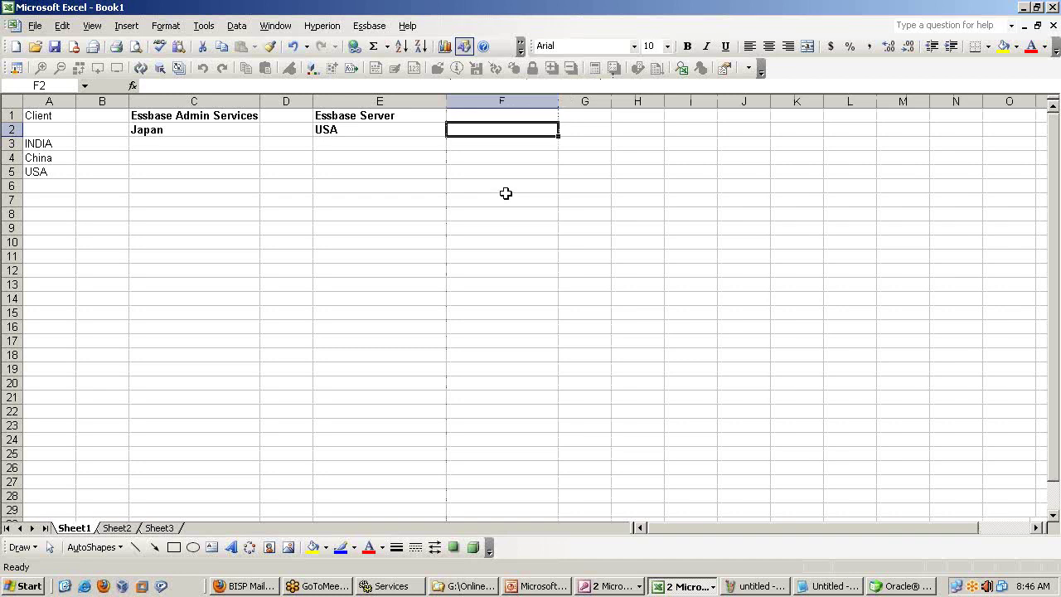
text(Order Analy)
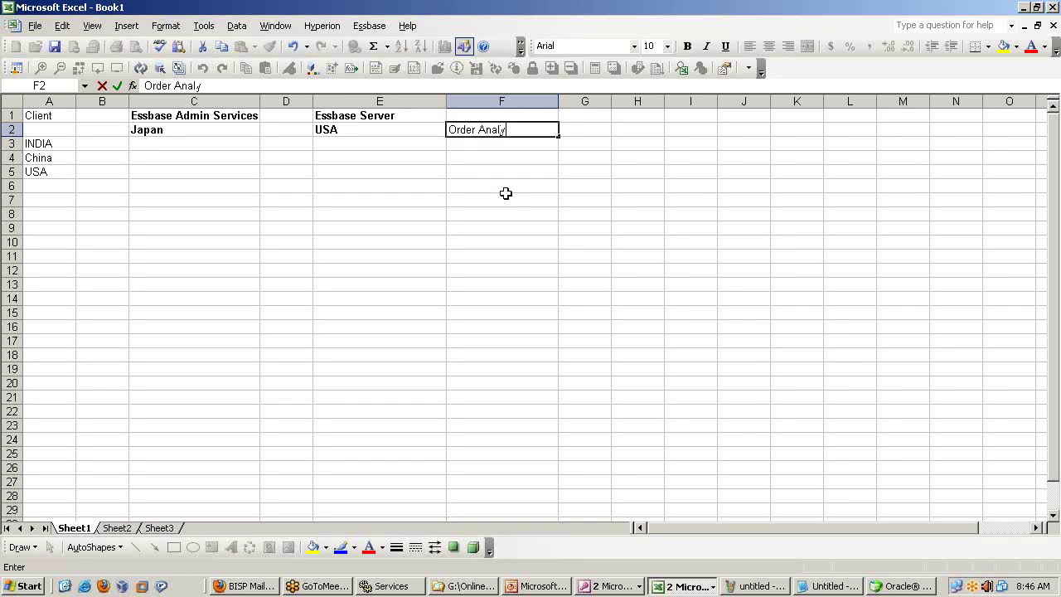
text(s)
key(Return)
key(Up)
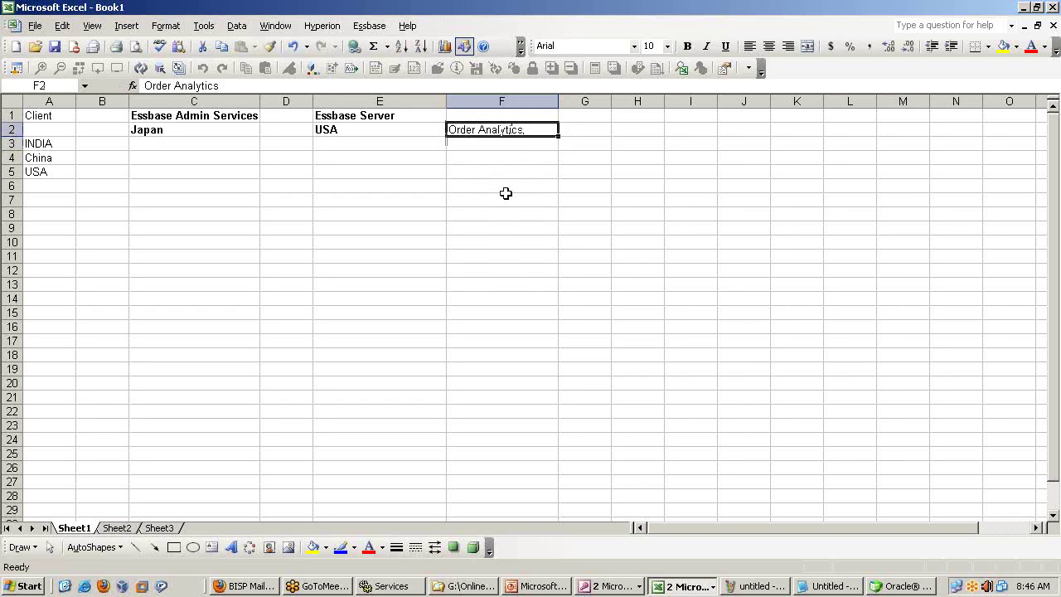
key(Left)
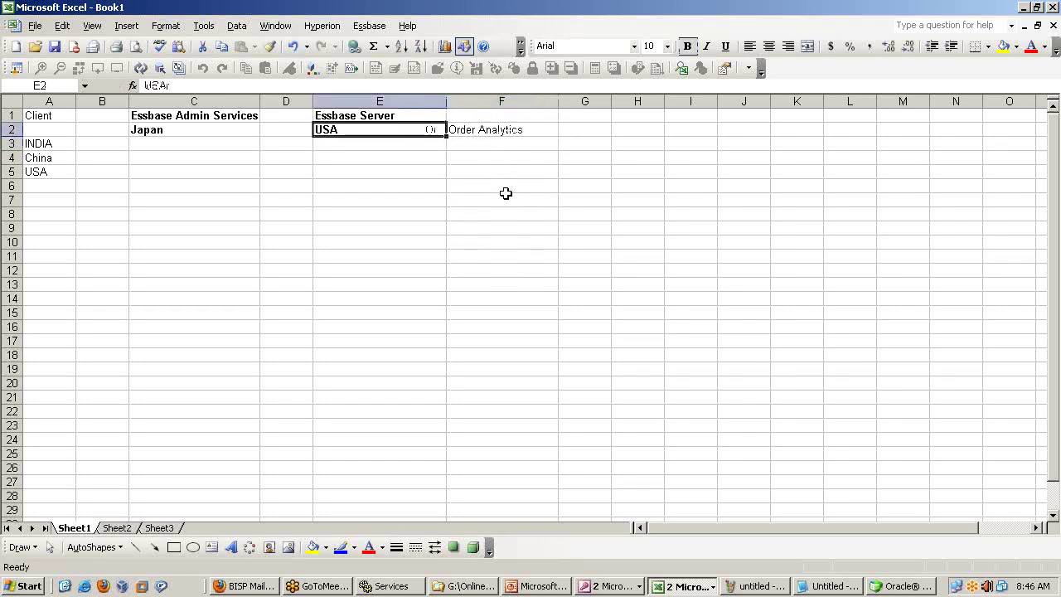
key(Right)
Change the E2 entry from USA to 'USA-Kansas'.
key(Left)
key(F2)
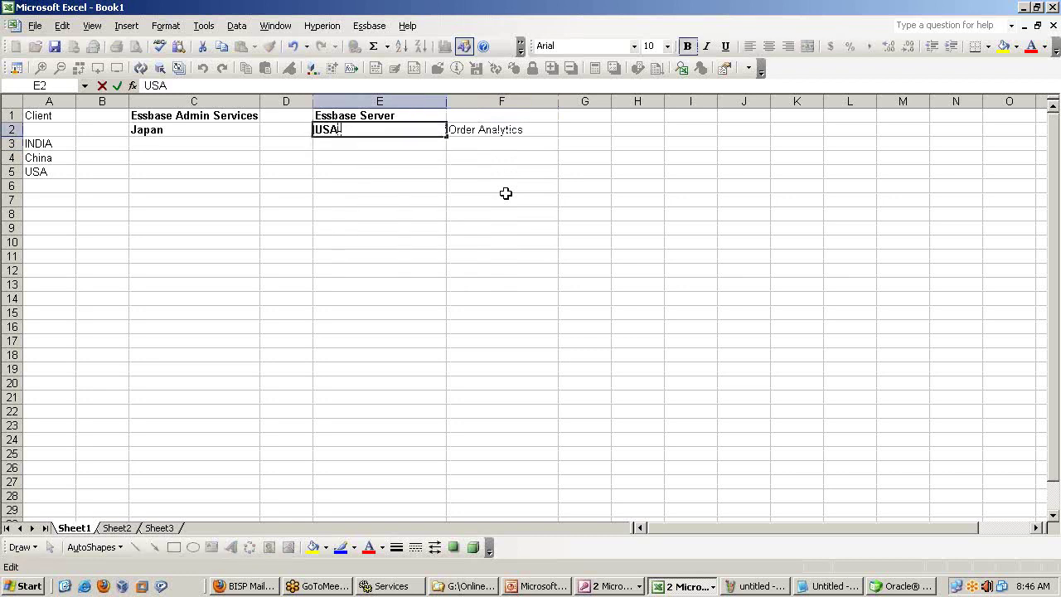
text(-Kansas)
key(Return)
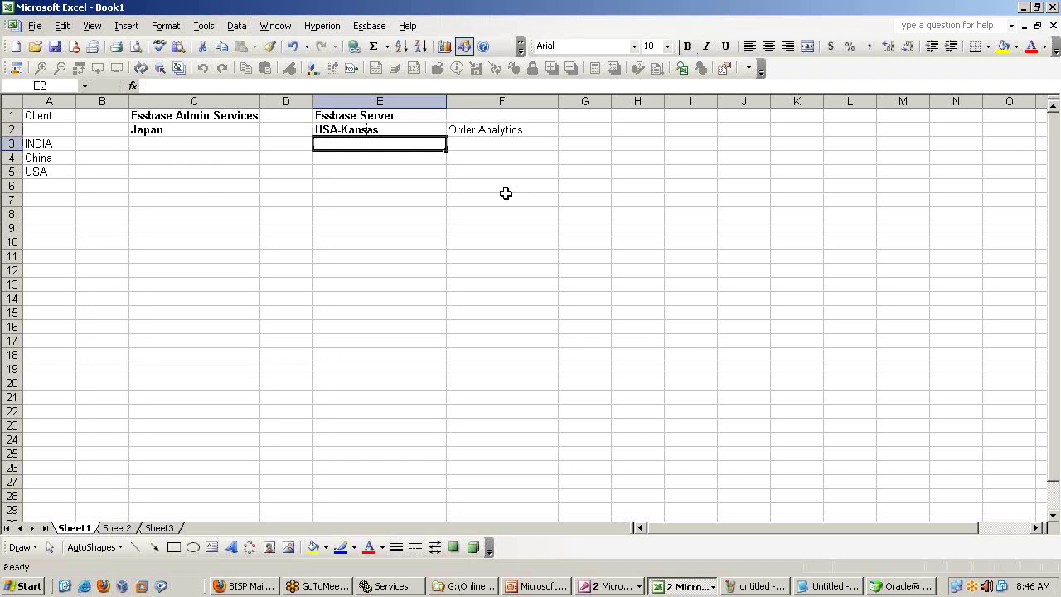
Enter 'Japan-Okasa' in E3 and make it bold.
text(Japan)
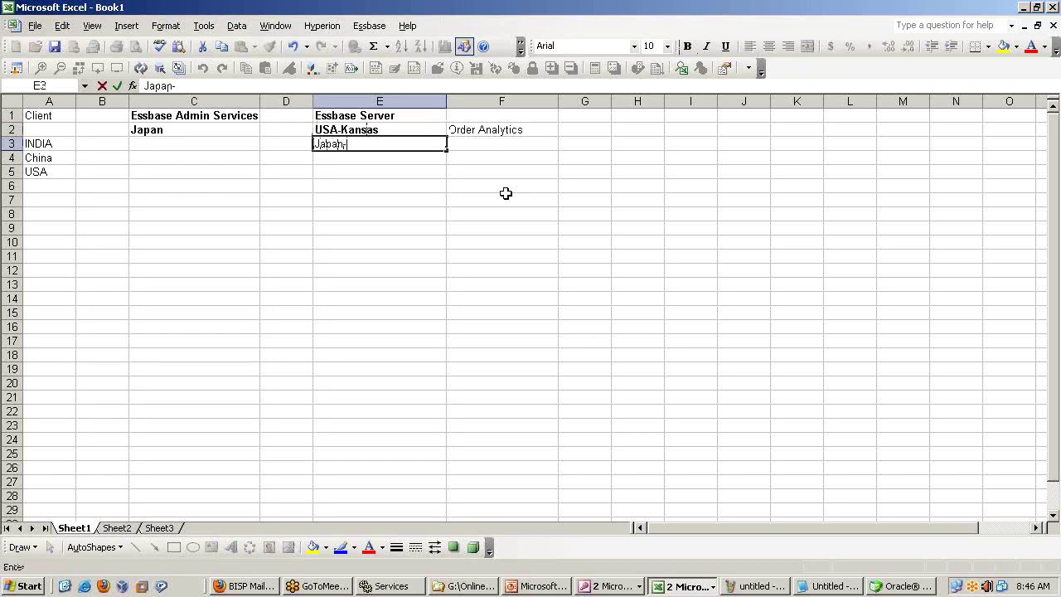
text(-Okasa)
key(Return)
key(Up)
key(Right)
key(Left)
key(ctrl+b)
Enter 'Custom-Rentention' in F3.
key(Right)
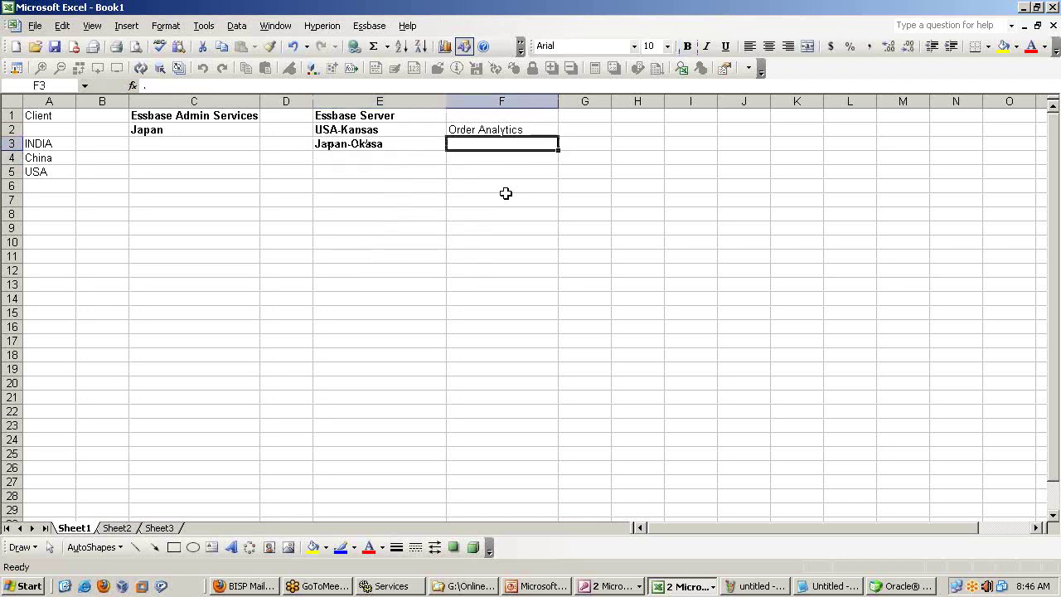
text(Custom)
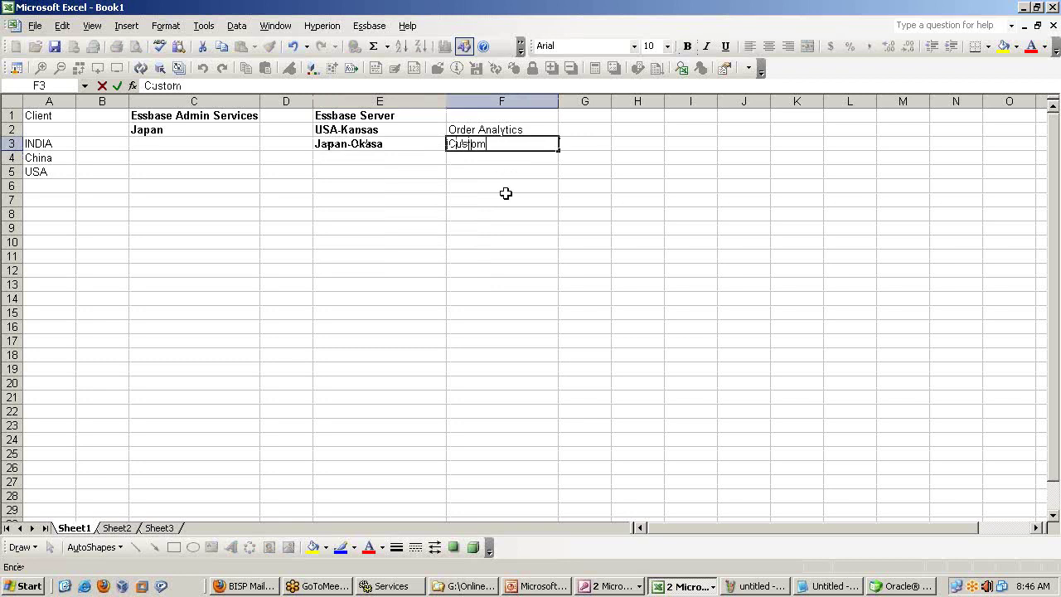
text(-Rententiontoinntio)
key(Return)
key(Up)
key(Up)
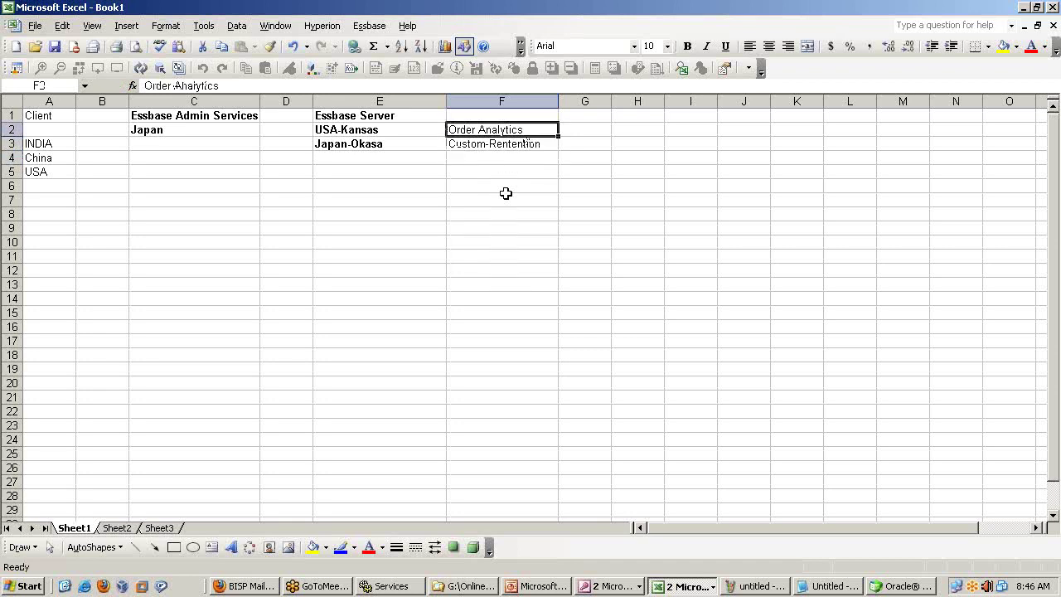
key(Right)
key(Left)
key(Down)
key(Down)
key(Left)
key(Up)
key(Down)
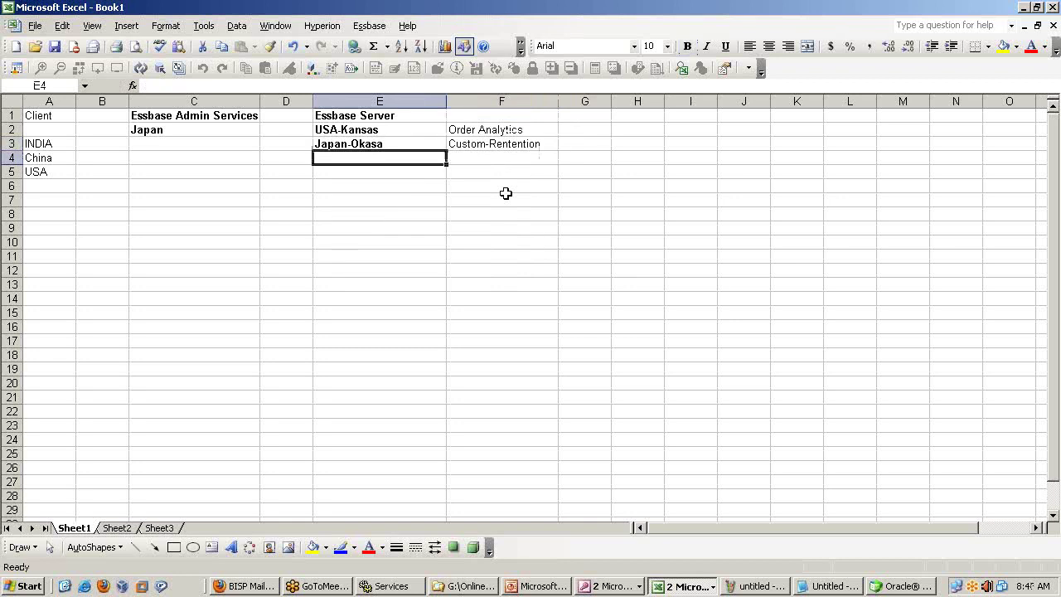
Enter China in E4 and make it bold.
text(Ch)
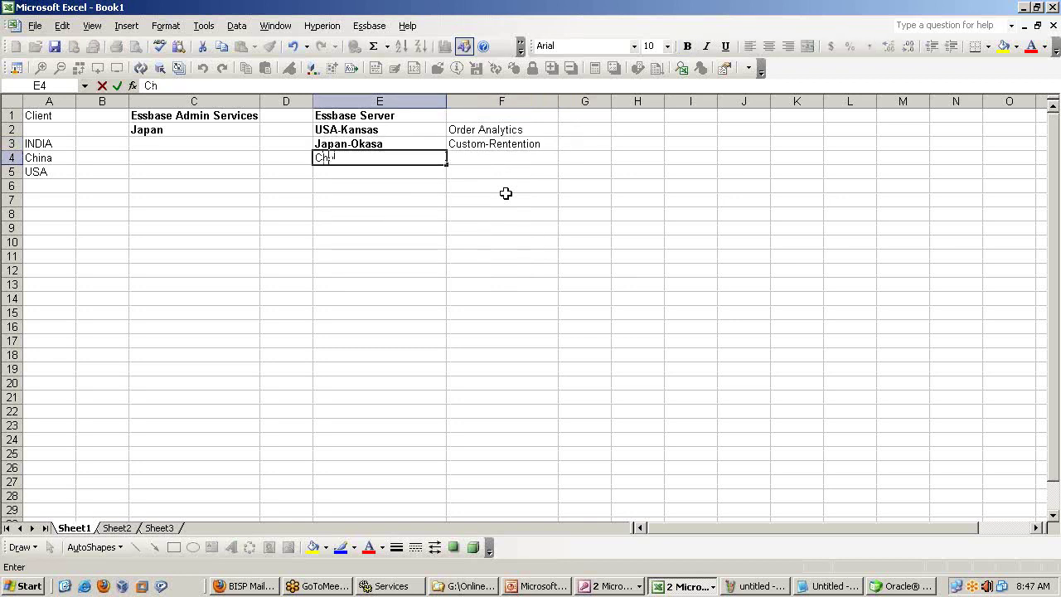
text(nina)
key(ctrl+Return)
key(ctrl+b)
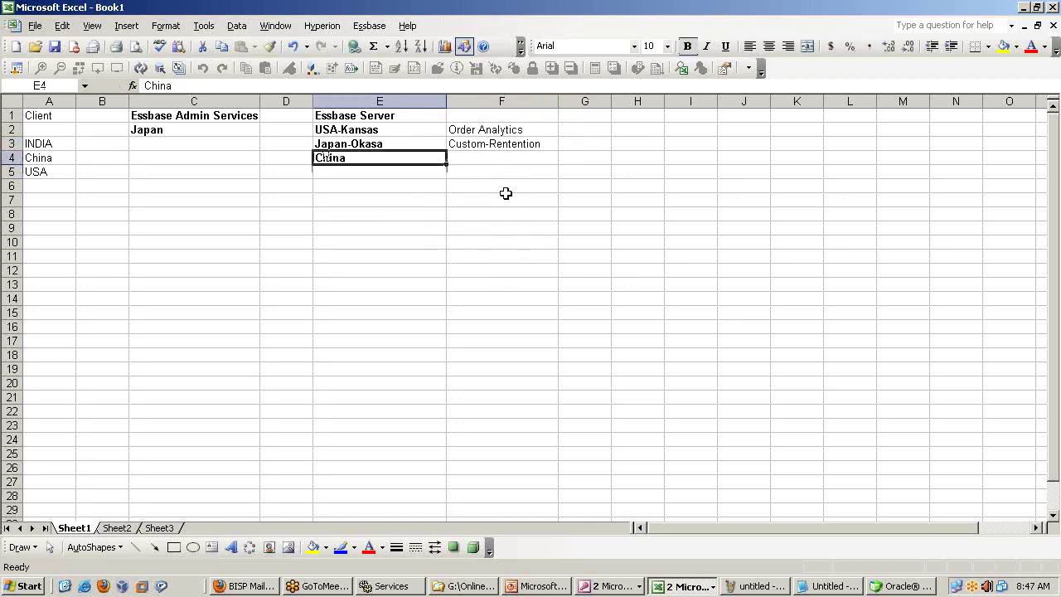
key(Right)
Enter 'Product Profitibility' in F4 and review the F2:F4 application entries.
text(Produc)
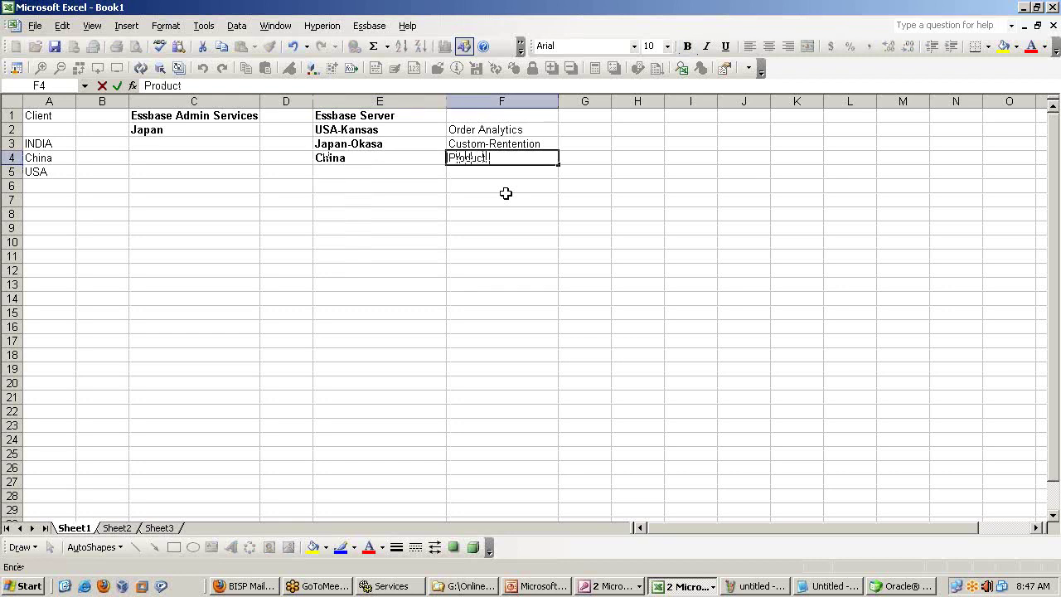
text(t Profitibility)
key(Return)
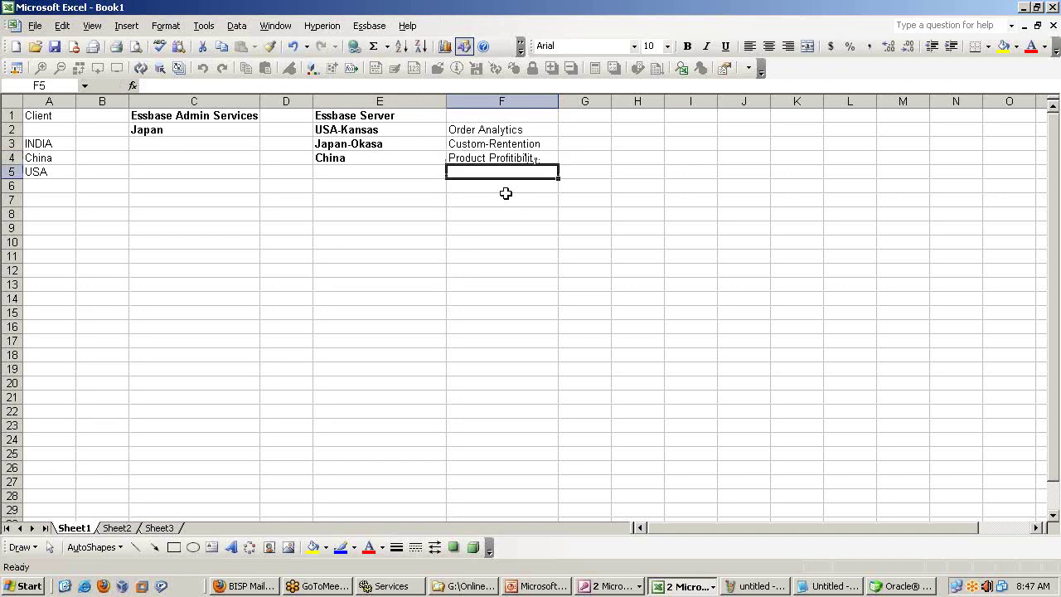
drag(477, 131, 474, 157)
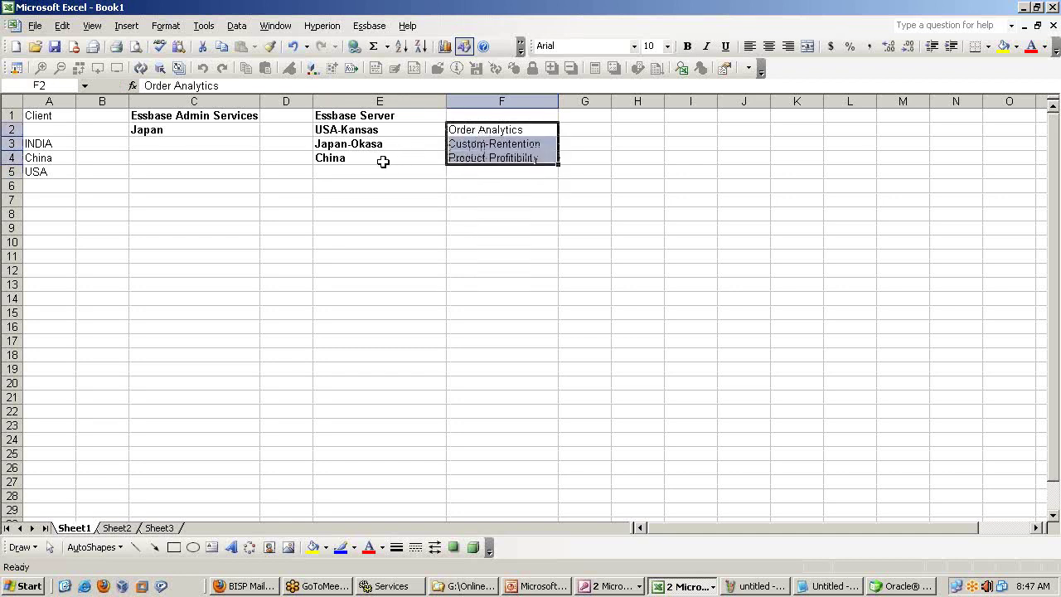
click(41, 118)
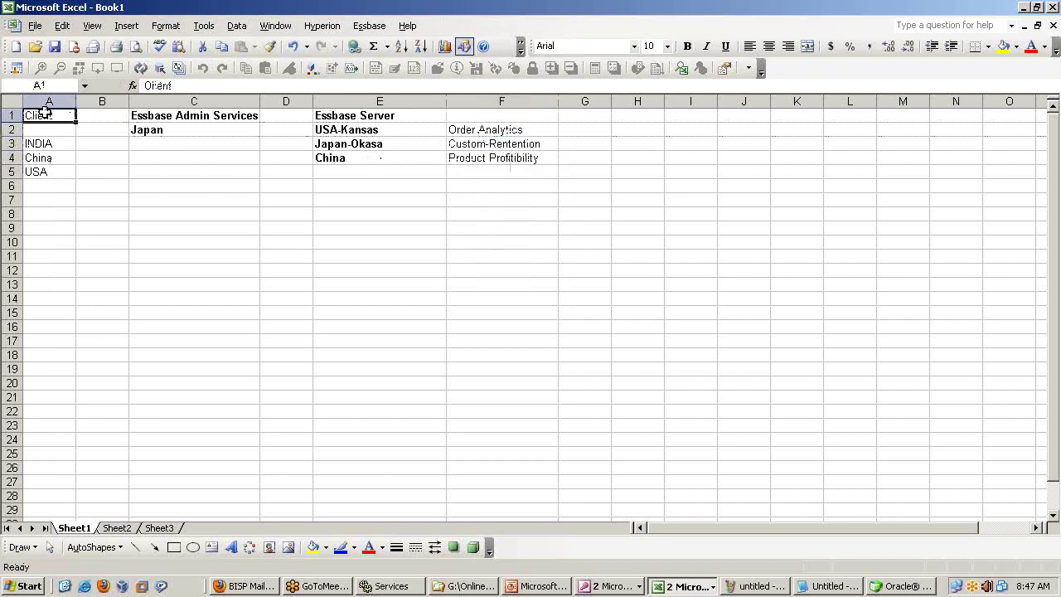
Bold the Client heading and draw an arrow from INDIA to Japan.
key(ctrl+b)
click(60, 146)
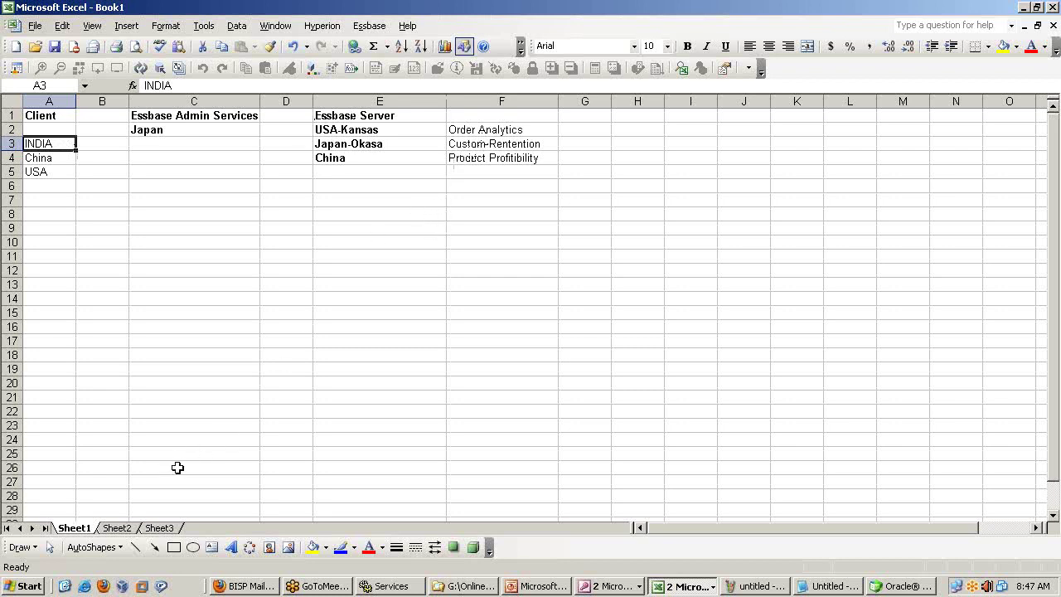
click(154, 547)
drag(74, 142, 133, 130)
Draw arrows from Japan to USA-Kansas, Japan-Okasa and China.
click(154, 546)
drag(164, 129, 312, 129)
click(155, 547)
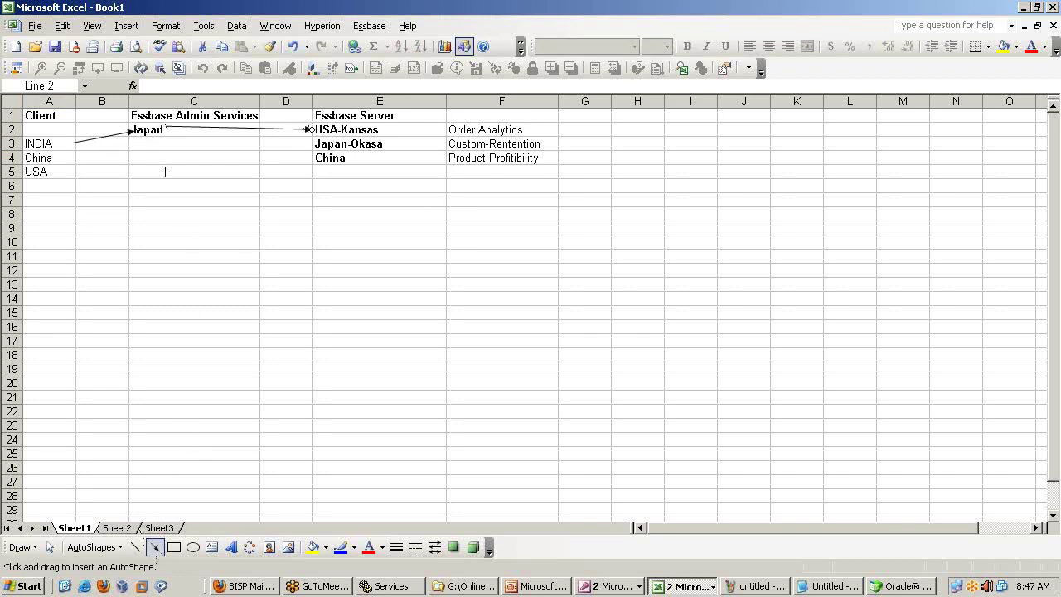
drag(163, 128, 313, 144)
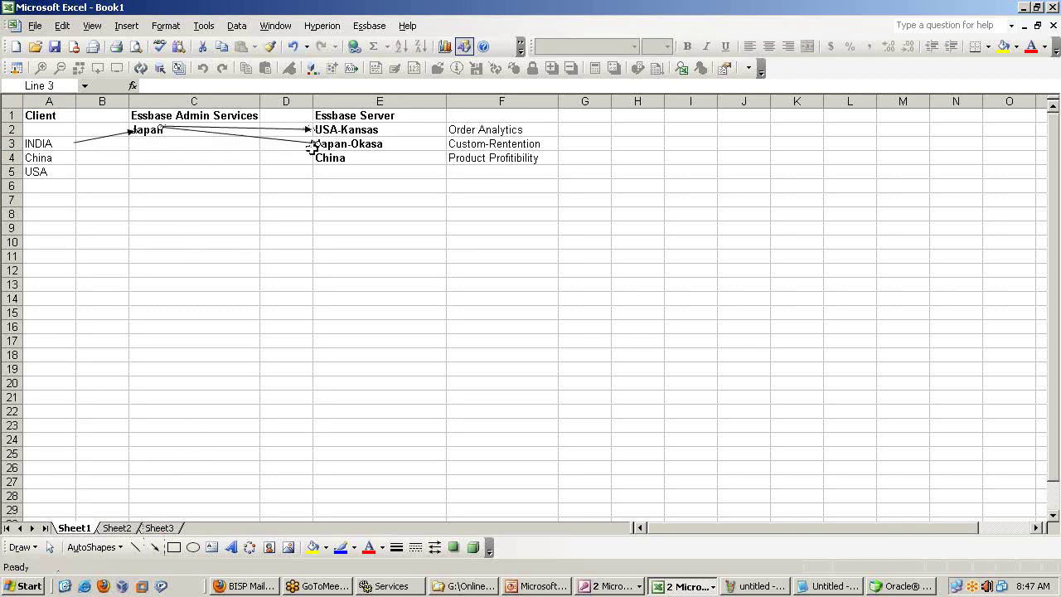
click(155, 549)
drag(163, 130, 313, 157)
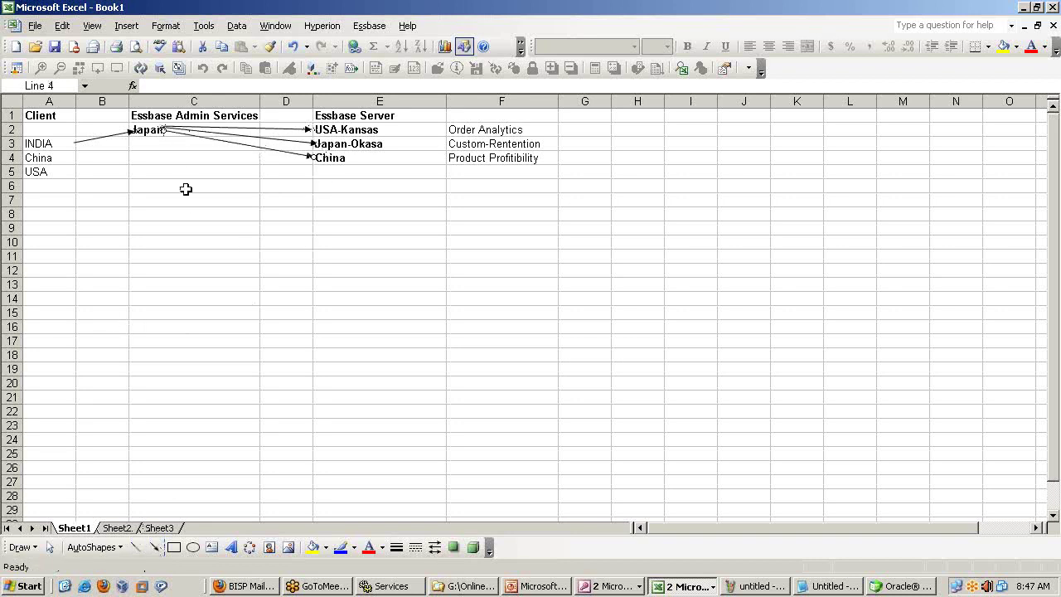
click(875, 586)
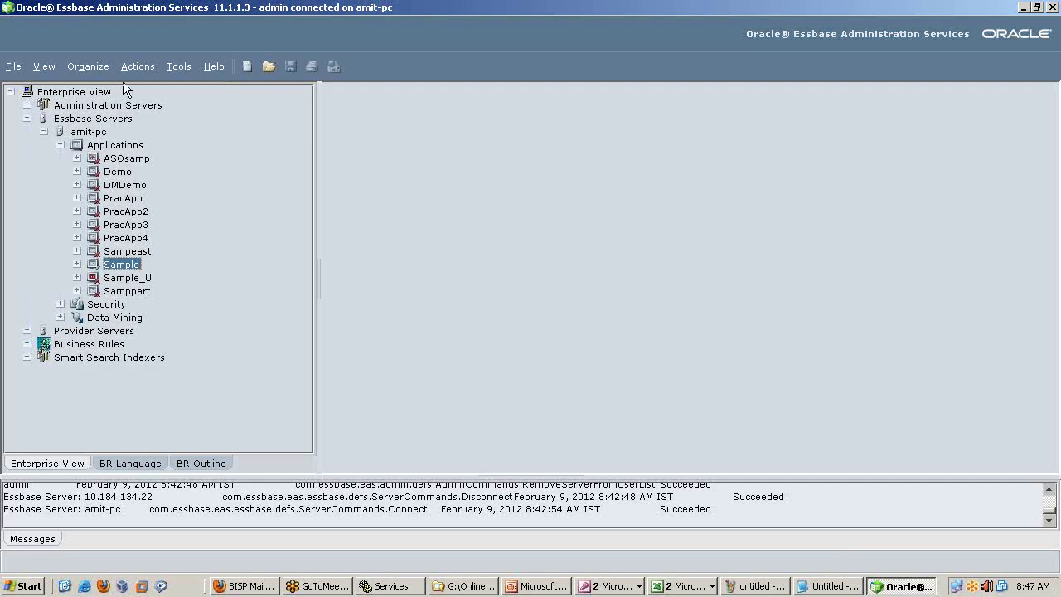
Expand the Administration Servers list and the amit-pc server in Essbase Administration Services.
click(13, 67)
click(180, 205)
click(26, 105)
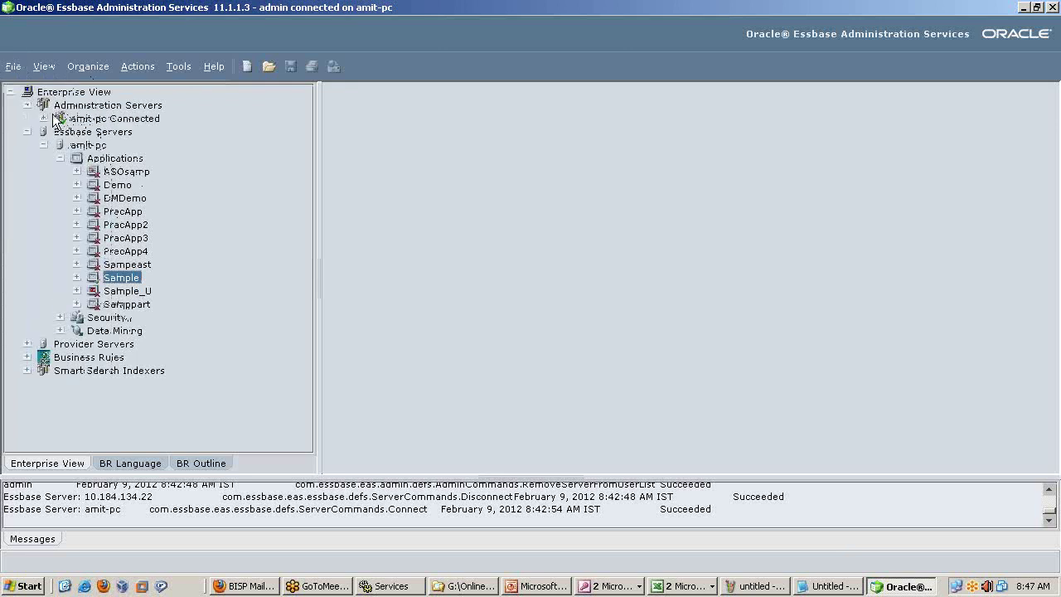
click(43, 117)
click(121, 103)
Add 'Japan-Server' as a new administration server and select it.
right_click(122, 99)
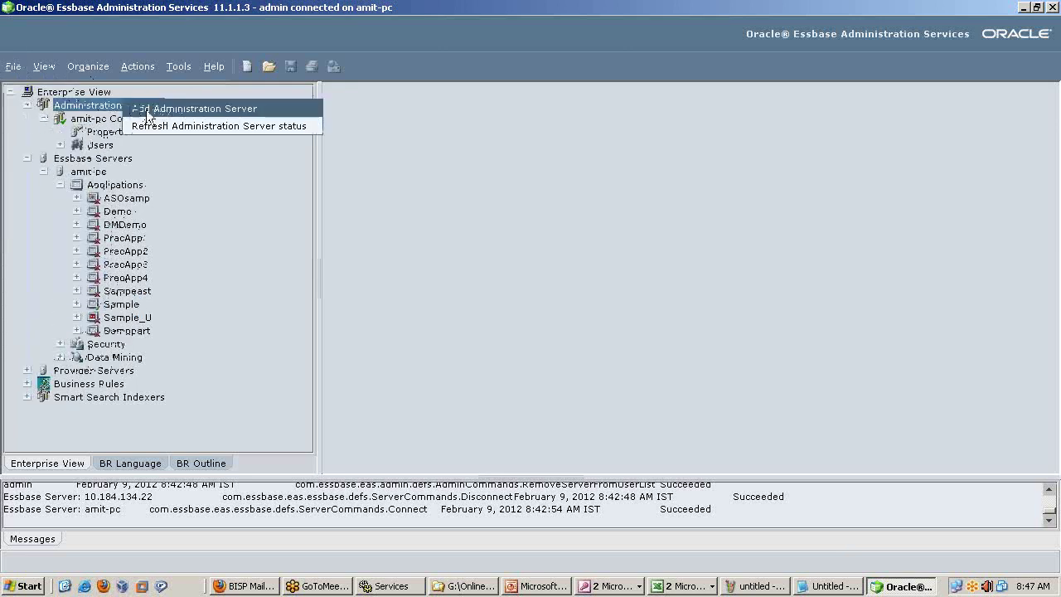
click(197, 106)
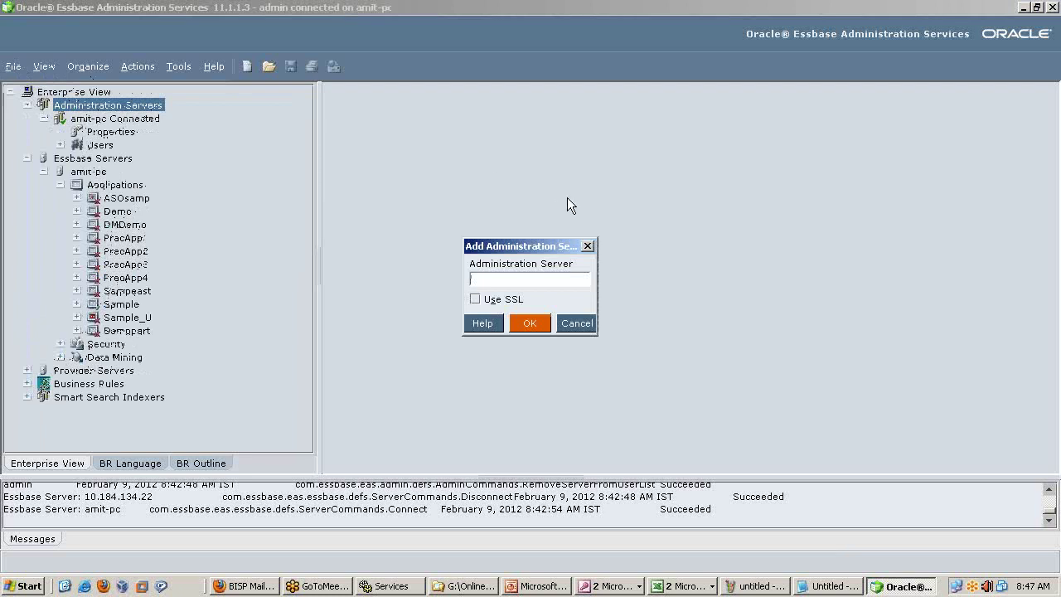
text(Japan-Server)
key(Return)
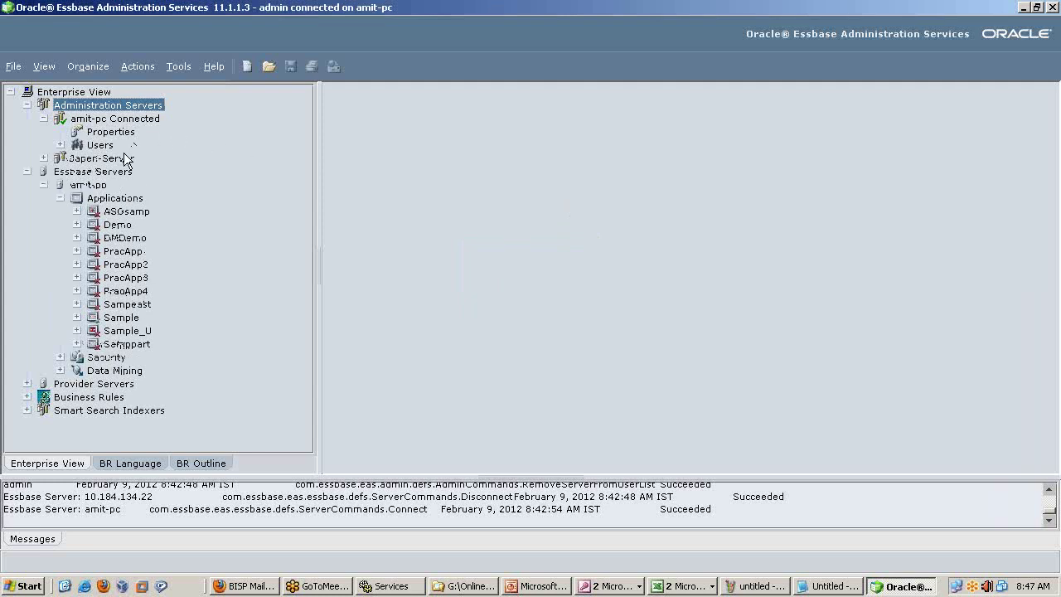
click(43, 118)
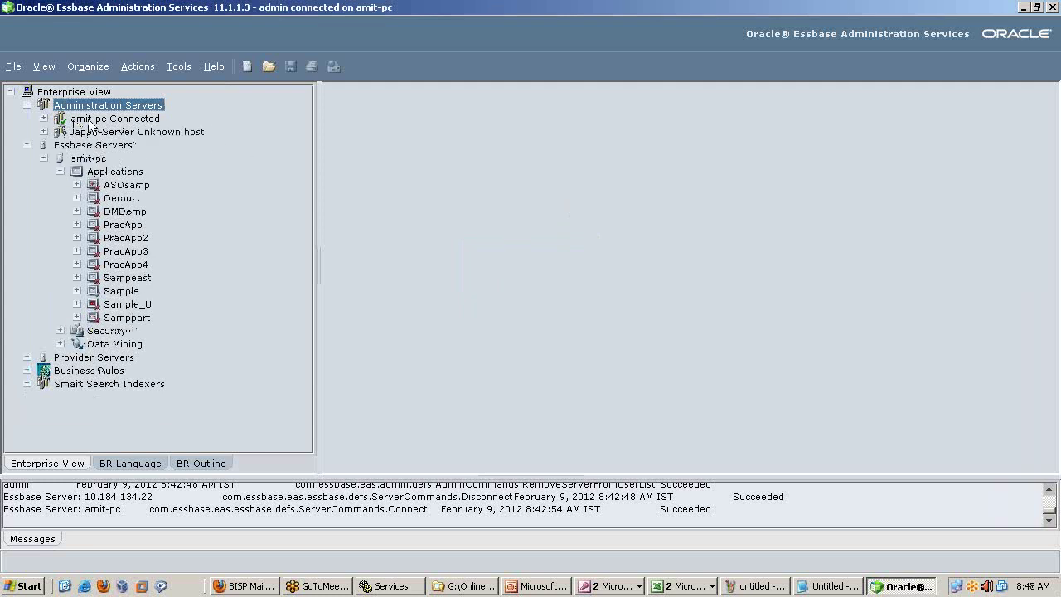
click(180, 136)
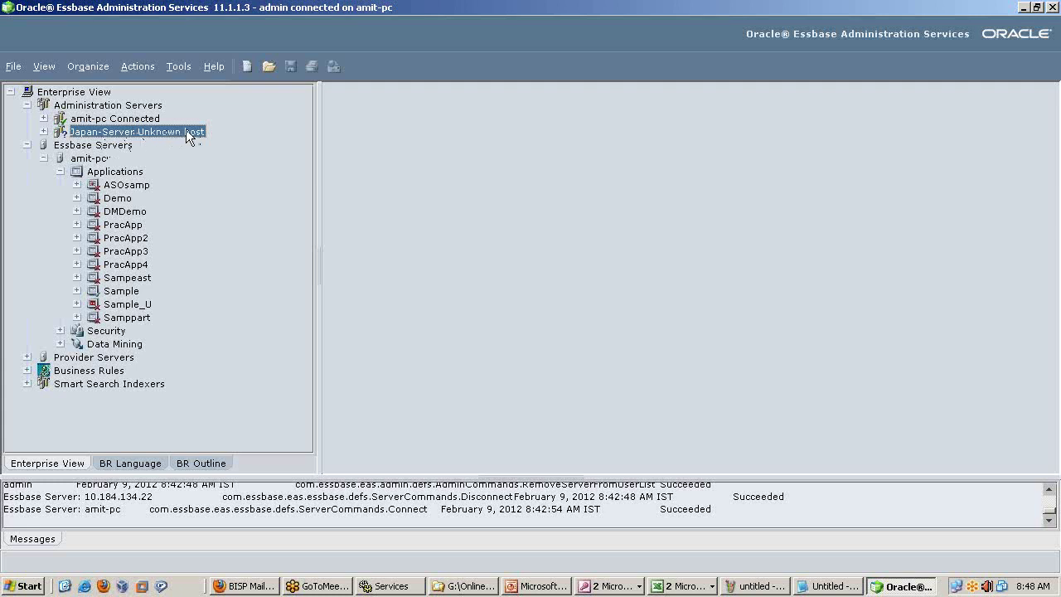
click(684, 585)
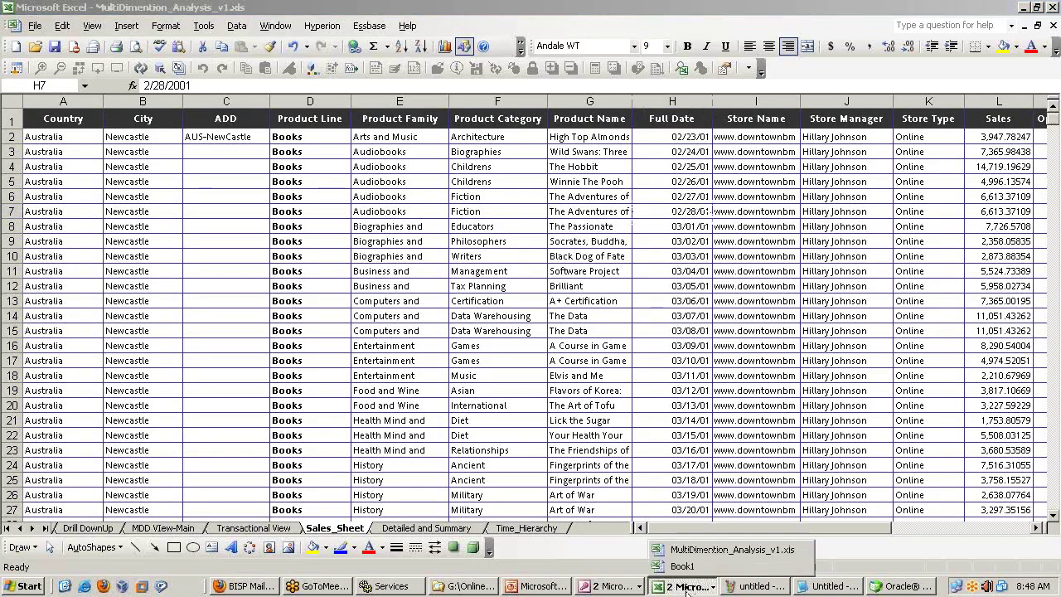
click(683, 565)
click(141, 129)
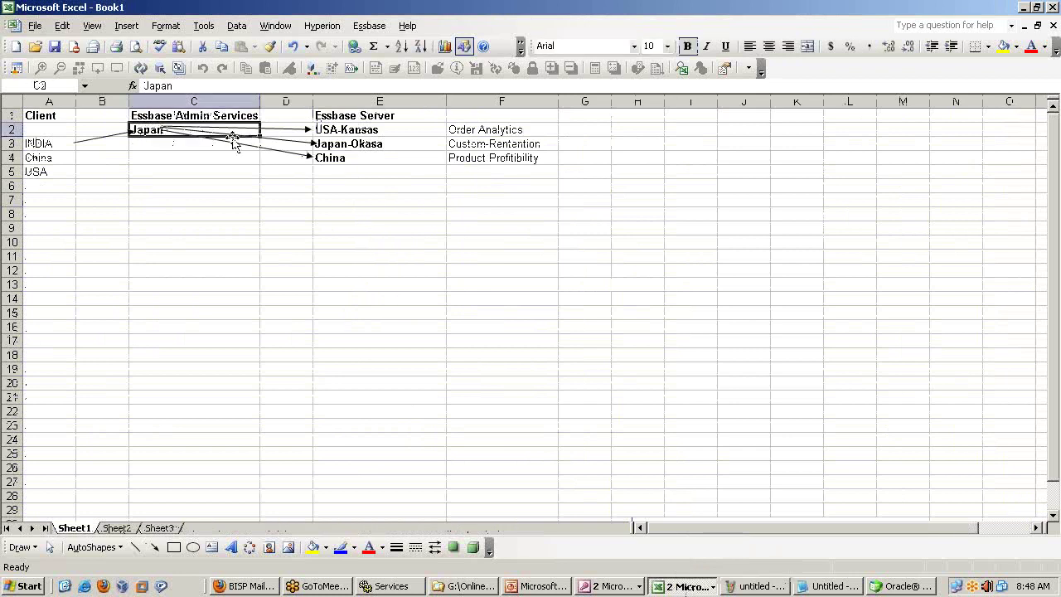
drag(372, 130, 372, 157)
click(925, 588)
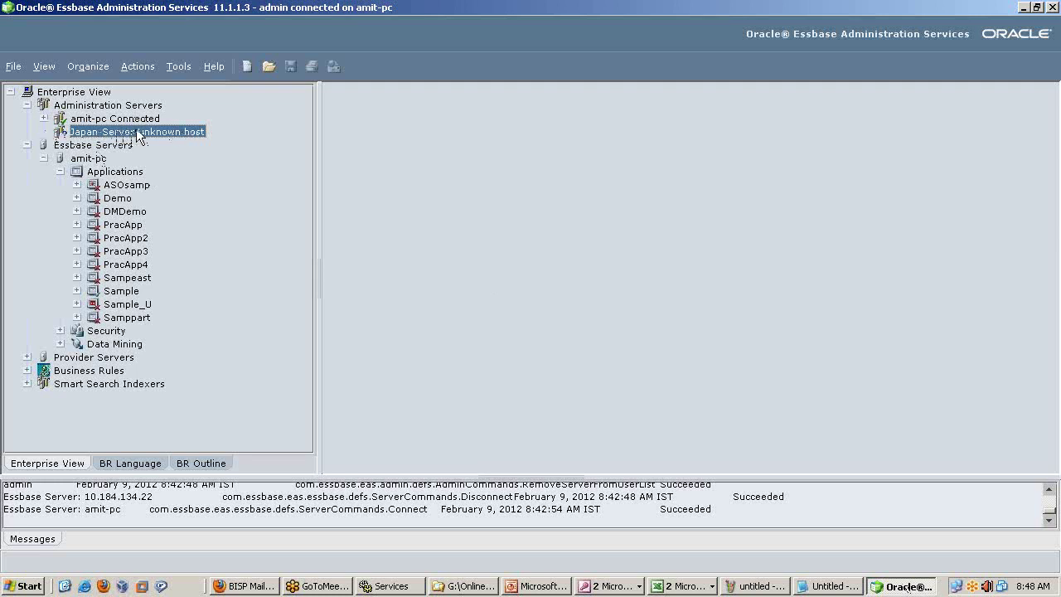
Connect to Japan-Server and submit its login dialog.
right_click(134, 131)
click(180, 156)
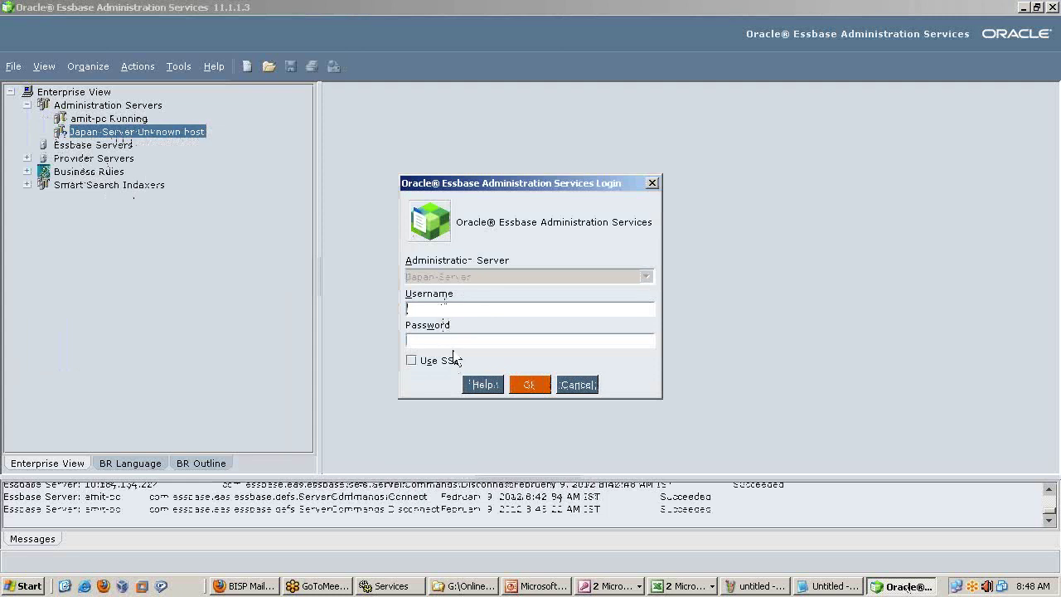
click(533, 384)
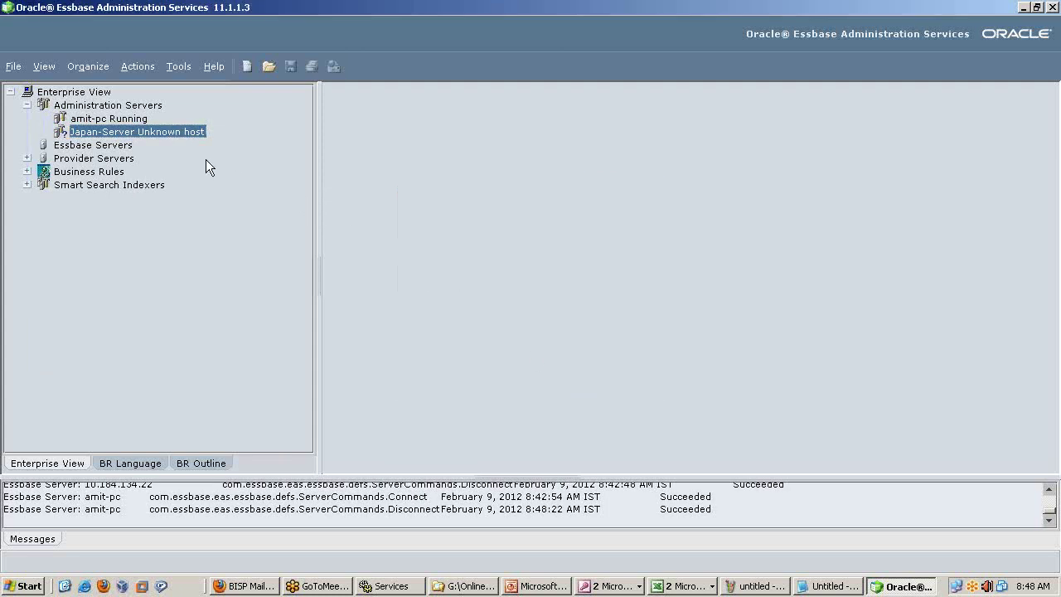
Expand Provider Servers and inspect the now-empty Essbase Servers group.
click(26, 159)
right_click(107, 147)
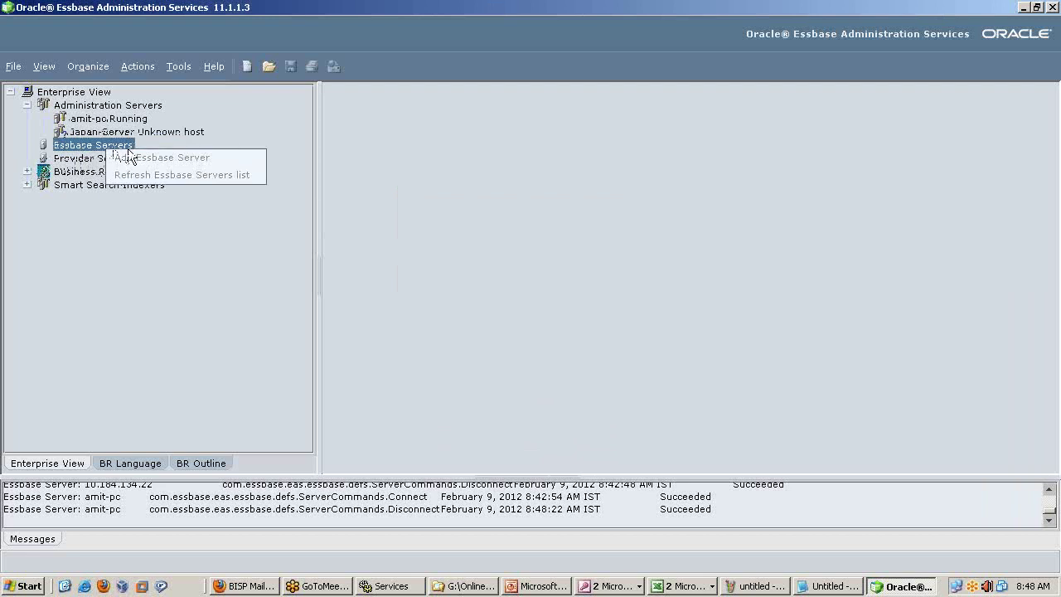
click(167, 252)
click(125, 120)
click(124, 146)
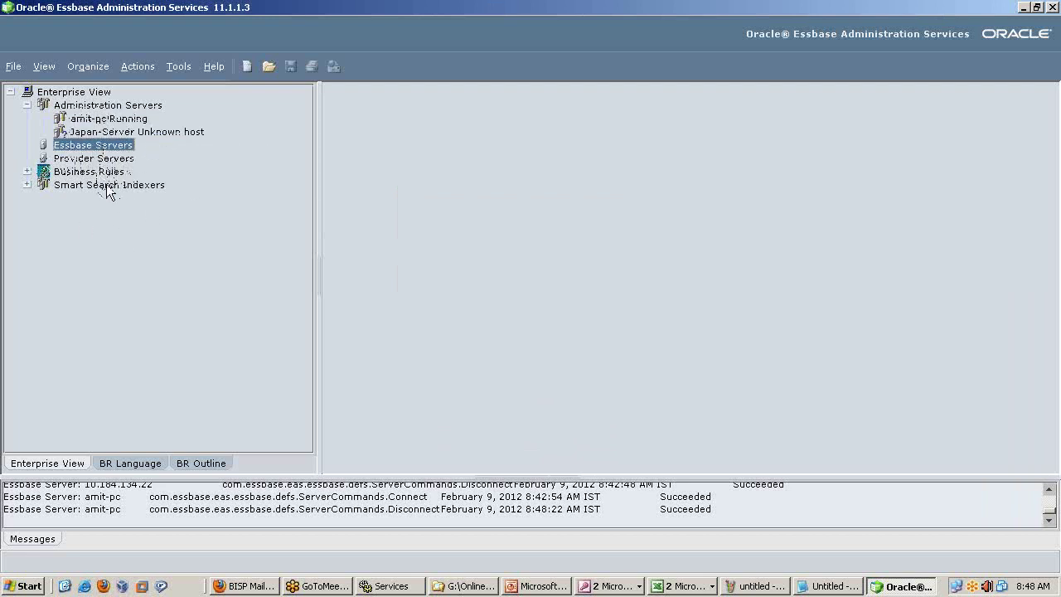
click(123, 133)
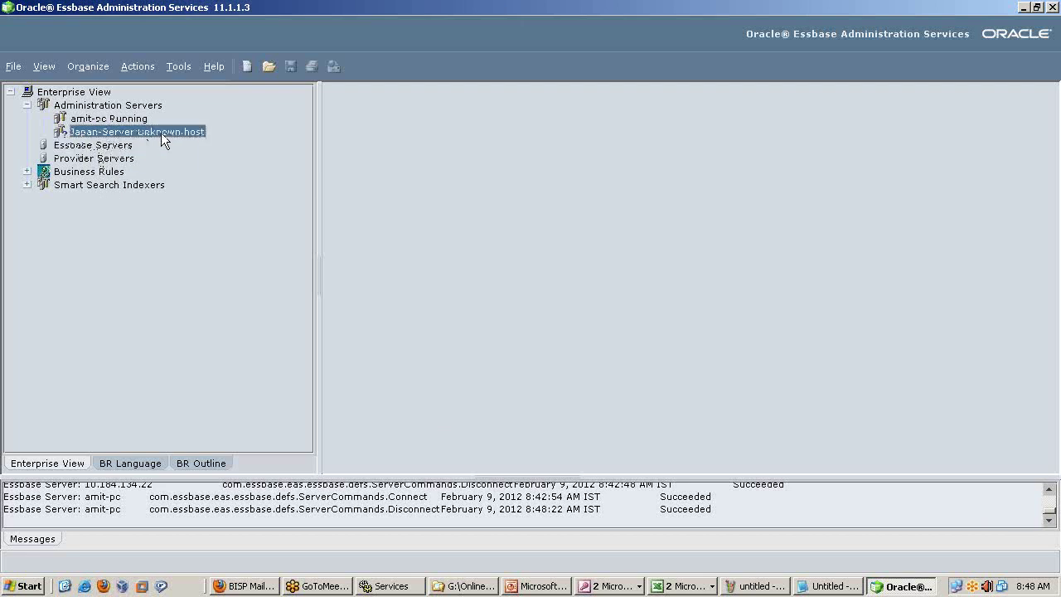
click(108, 146)
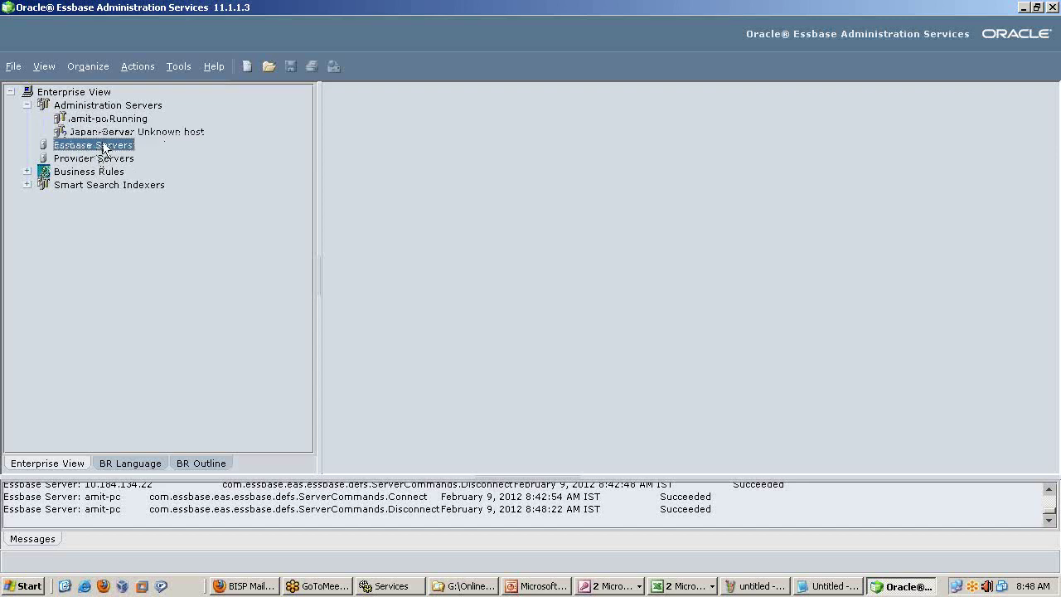
Return to the Excel server diagram and select the Japan cell.
key(alt+Tab)
click(194, 186)
click(137, 131)
click(141, 130)
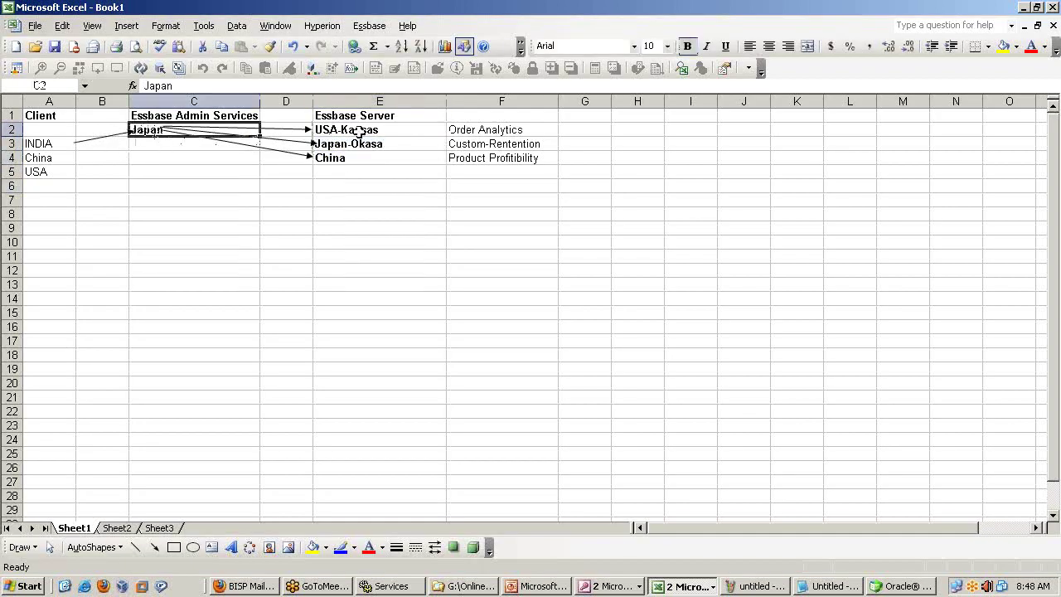
Review the diagram by selecting the Essbase servers range and the Japan-to-China arrow.
drag(364, 128, 470, 169)
click(346, 200)
click(107, 138)
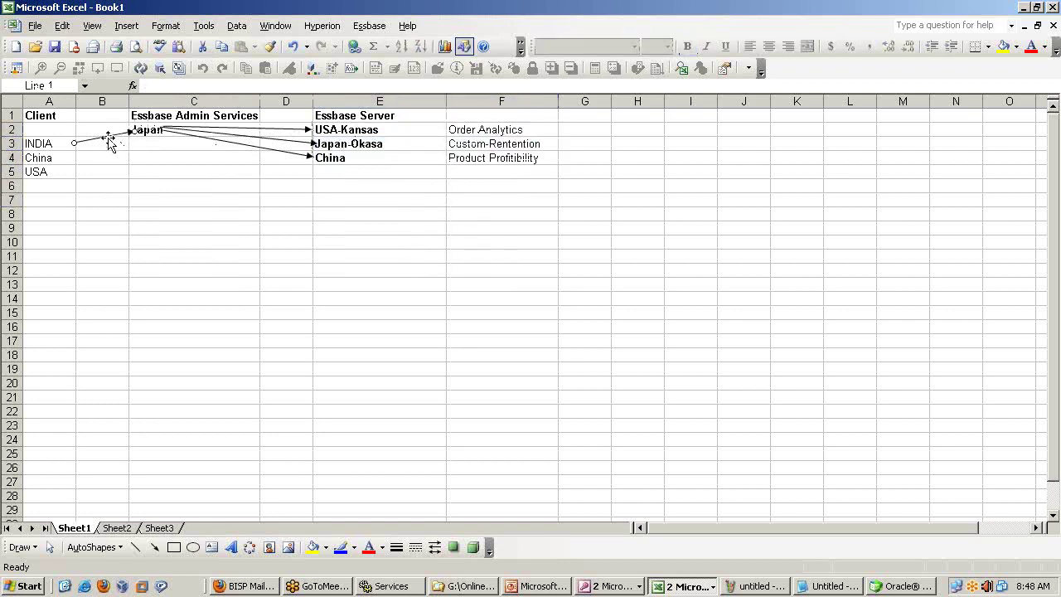
click(101, 184)
click(172, 305)
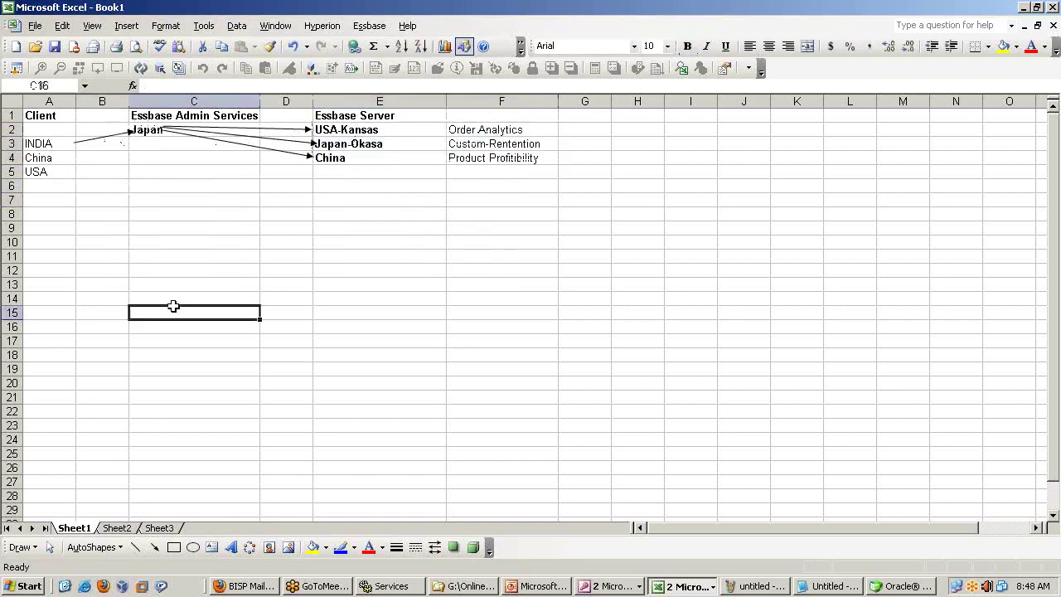
Enter INDIA in cell C5 and make it bold.
click(151, 170)
text(INDIA)
key(Return)
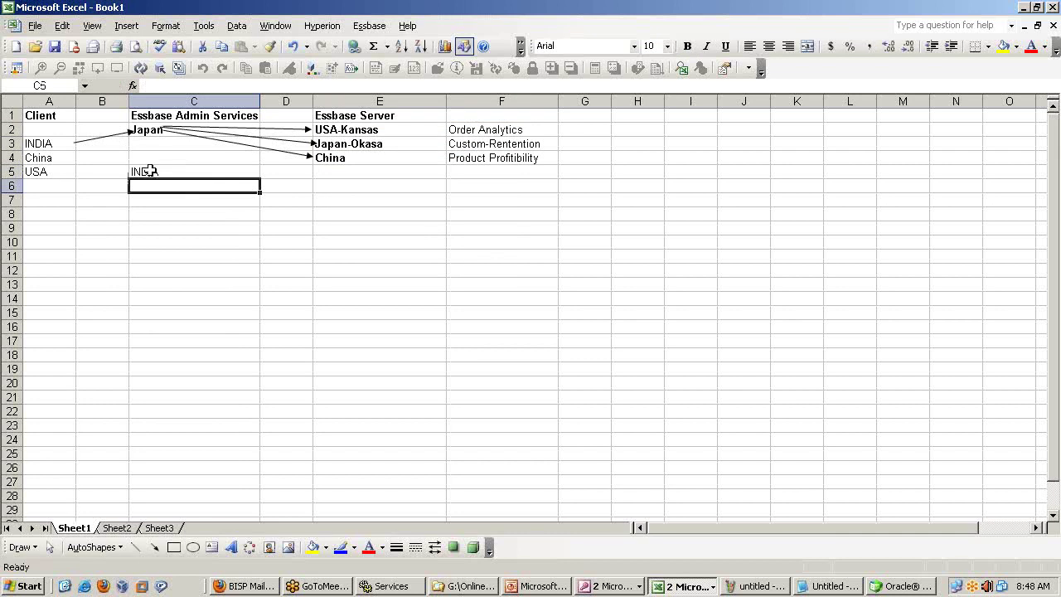
click(158, 173)
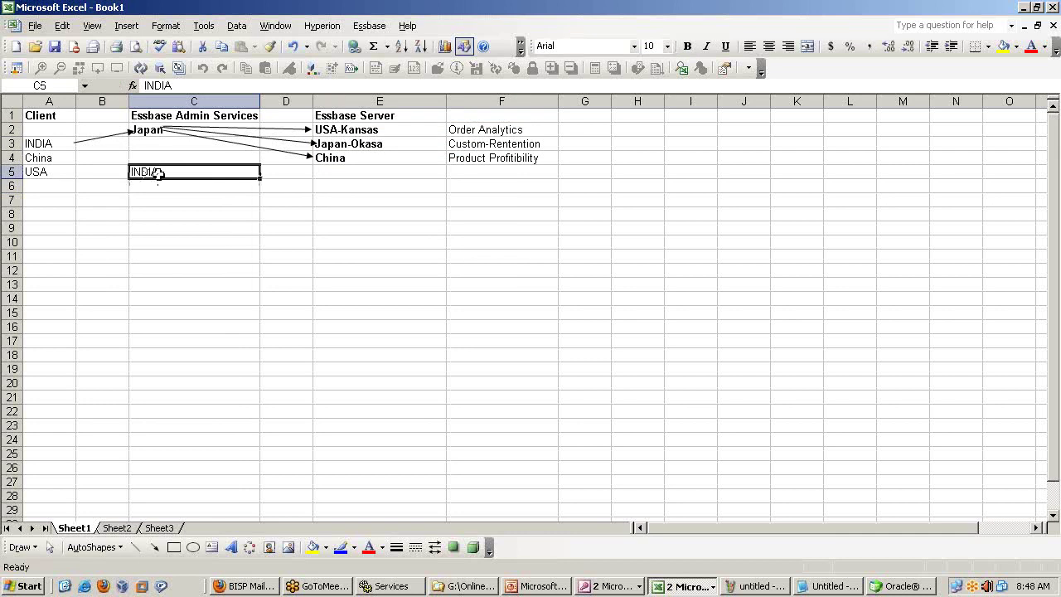
key(ctrl+b)
key(Return)
key(Return)
Select the Essbase Admin Services heading, Japan and INDIA cells, then the Essbase Server entries through Japan-Okasa.
click(193, 116)
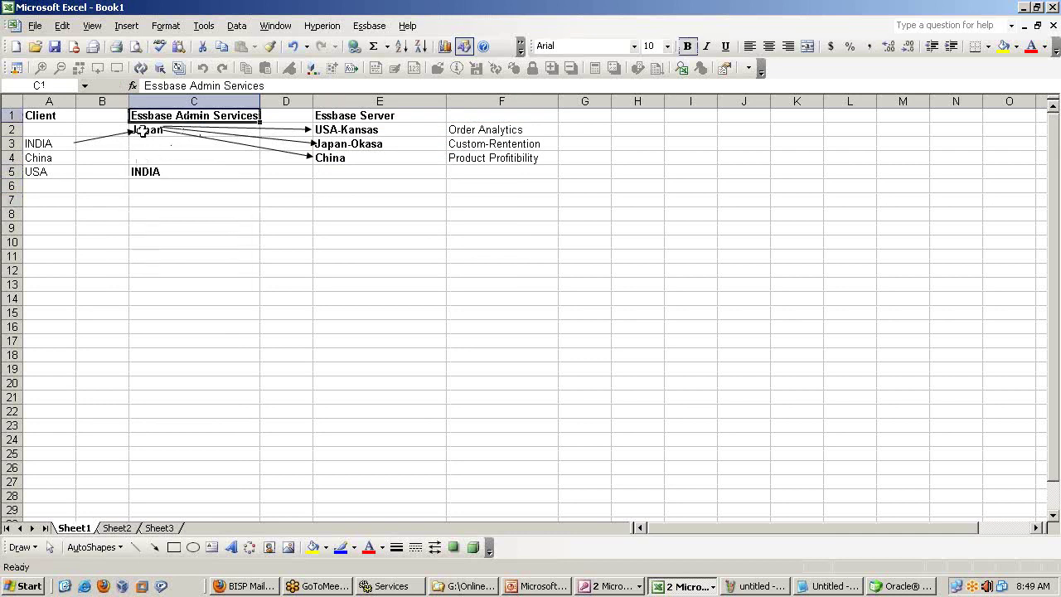
click(143, 132)
click(151, 172)
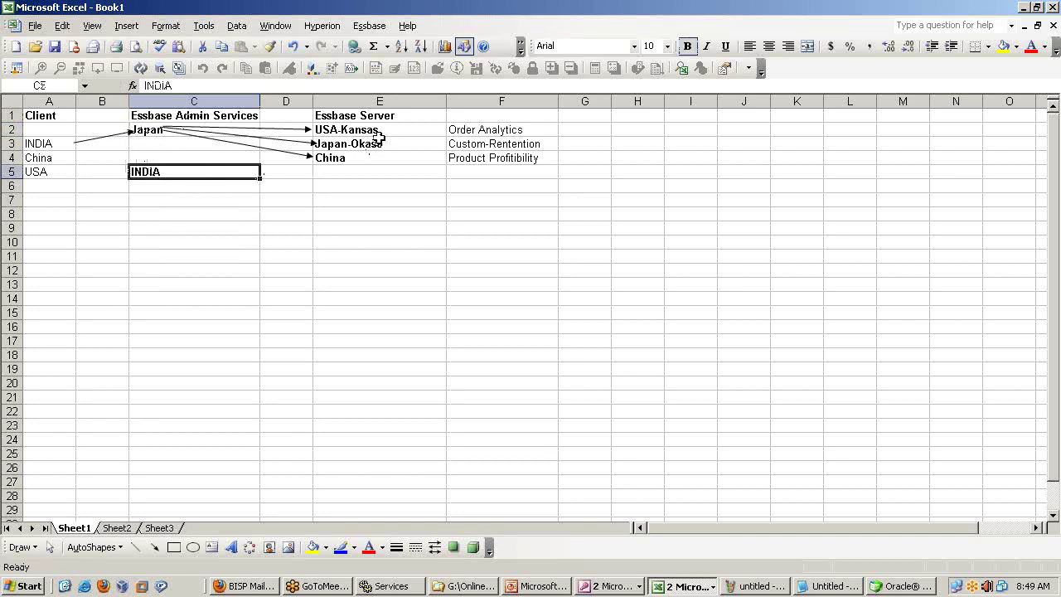
drag(367, 118, 365, 157)
click(352, 208)
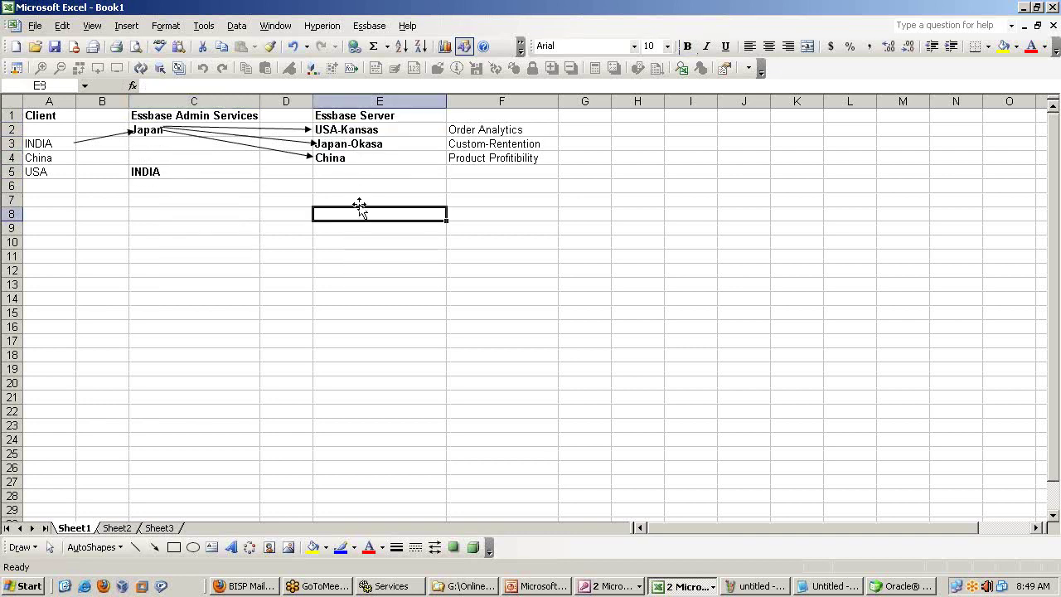
drag(363, 116, 362, 142)
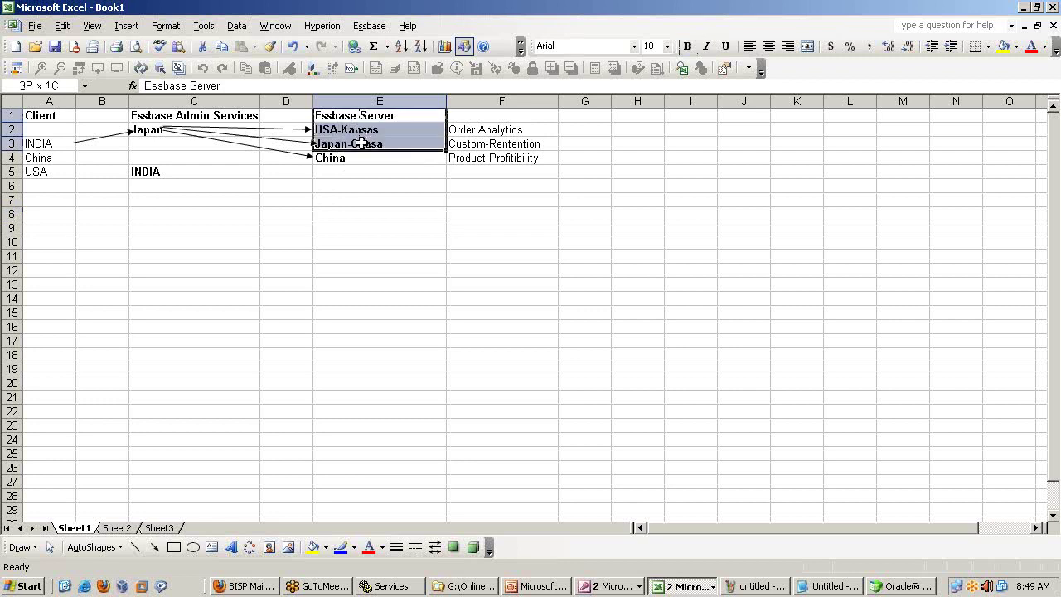